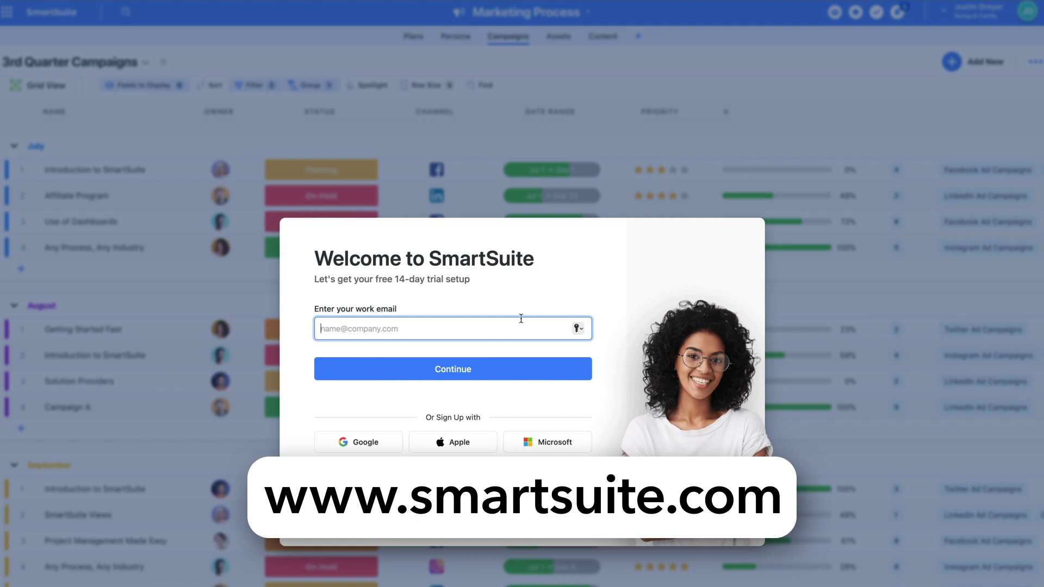
type("Calendly Example")
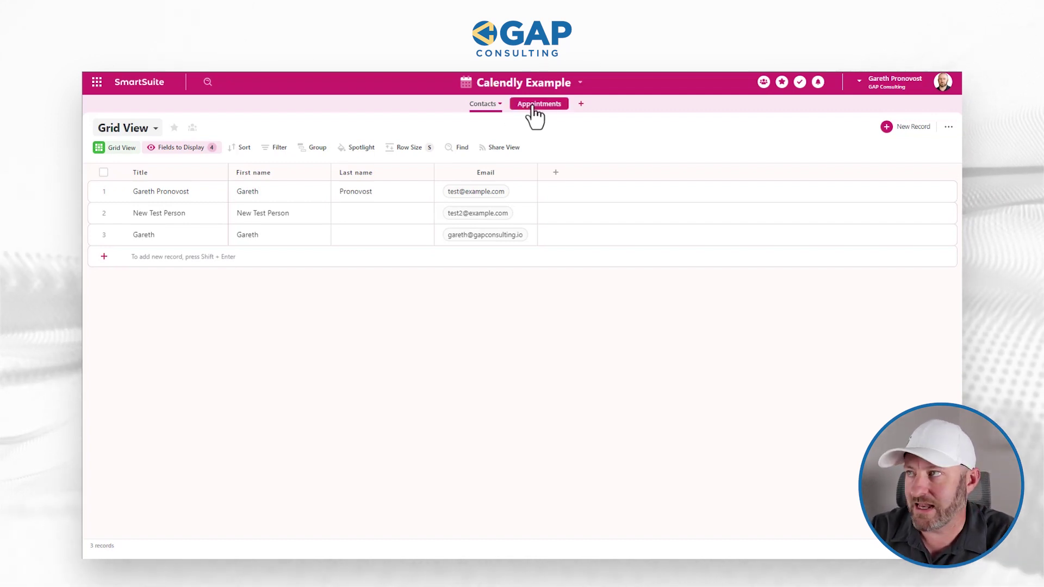
Step: Look through the Contacts and Appointments tables, ending back on Contacts
double_click(269, 195)
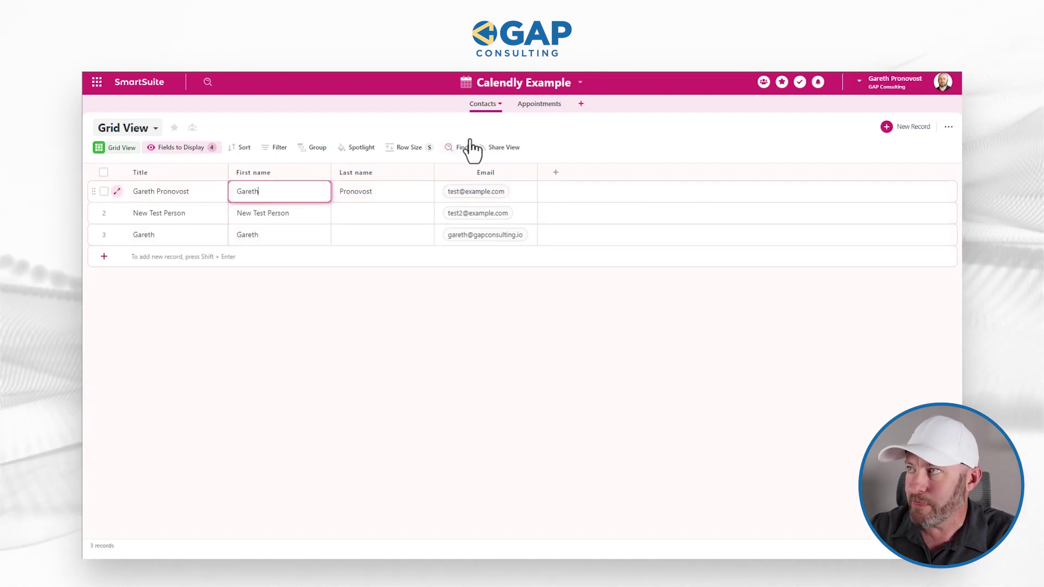
left_click(536, 108)
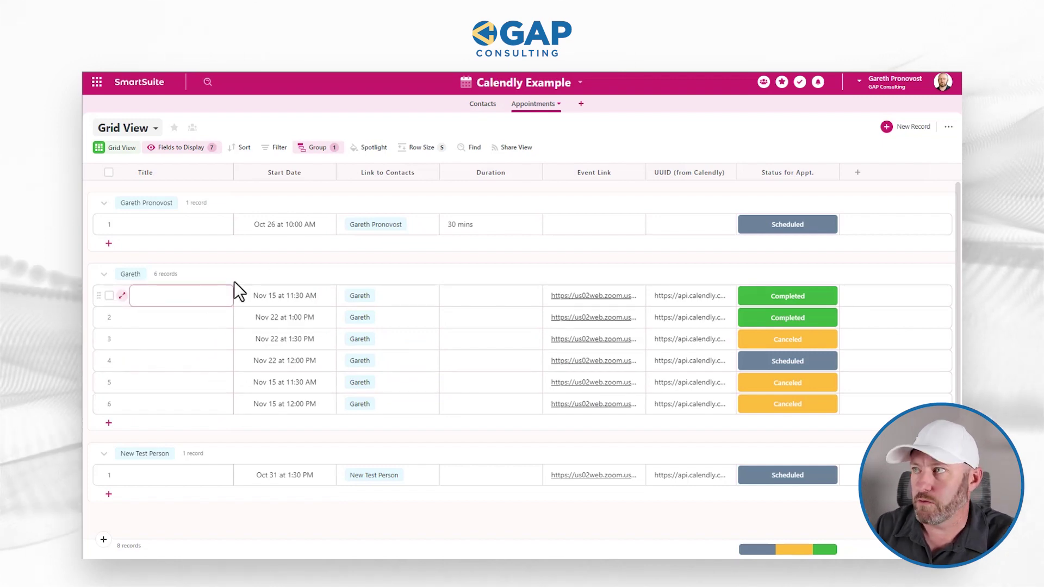
left_click(483, 104)
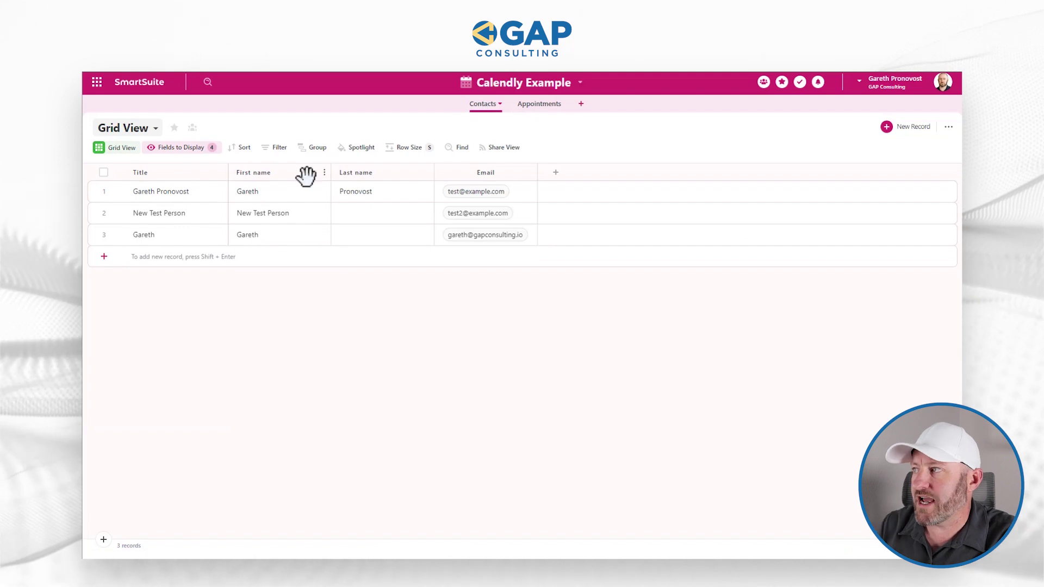
Step: Open the third contact's record and review its fields down to the linked appointments
left_click(115, 236)
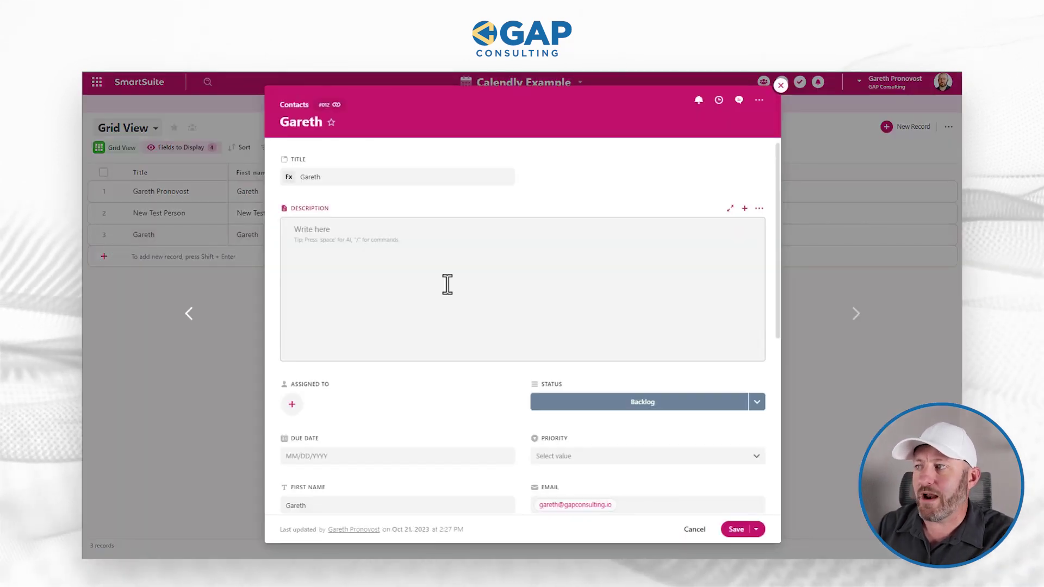
scroll(464, 279, "down", 1)
scroll(464, 279, "up", 1)
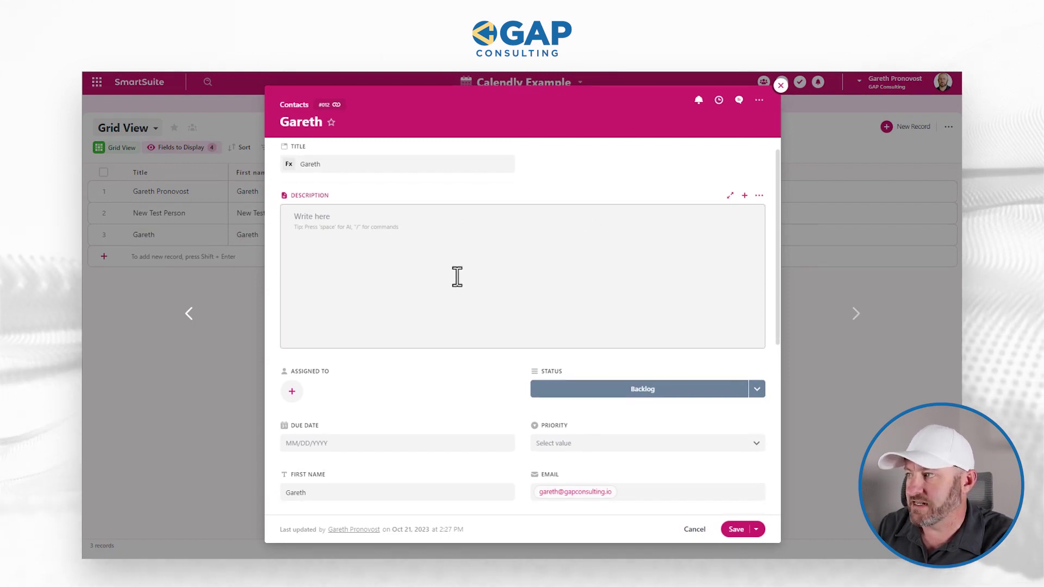
scroll(457, 275, "down", 3)
scroll(359, 286, "up", 2)
scroll(354, 266, "up", 1)
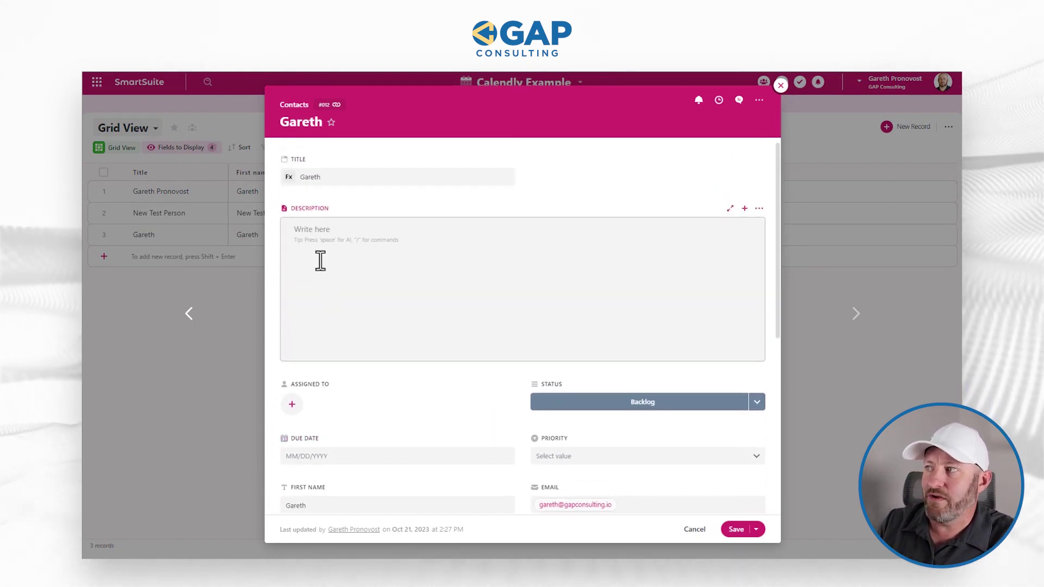
left_click(322, 243)
left_click(334, 177)
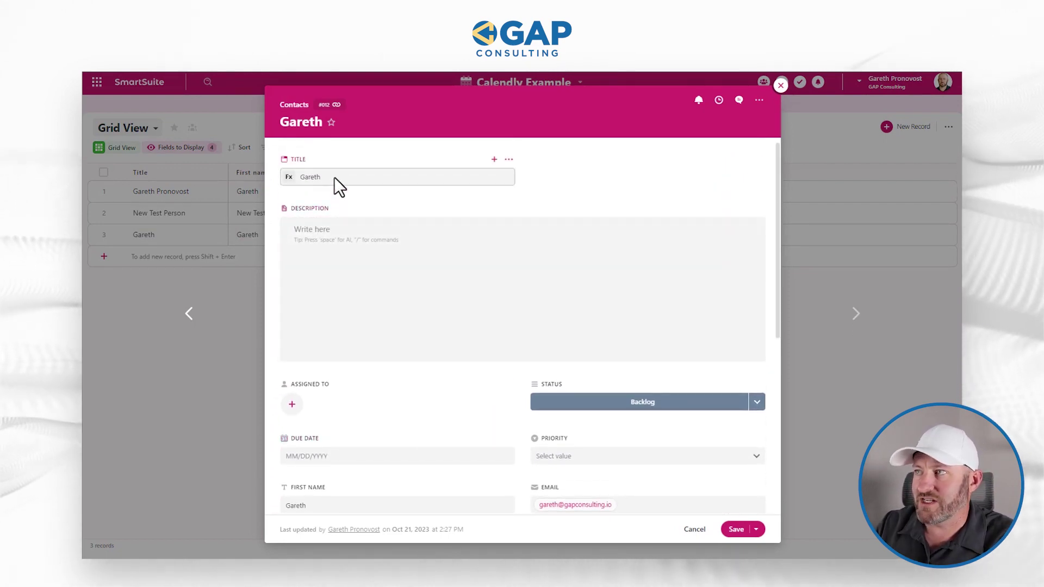
scroll(345, 285, "down", 3)
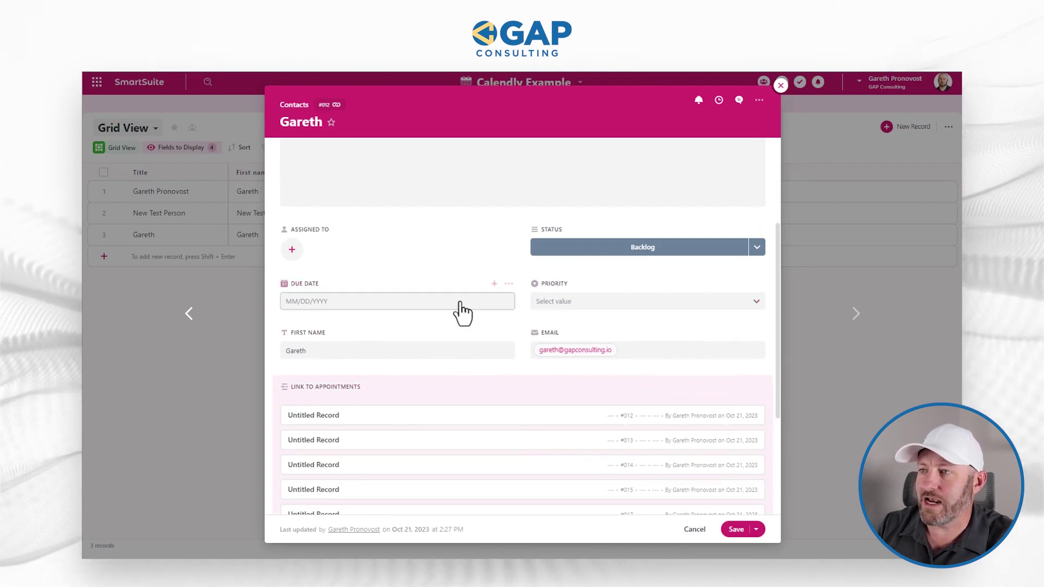
scroll(459, 315, "down", 3)
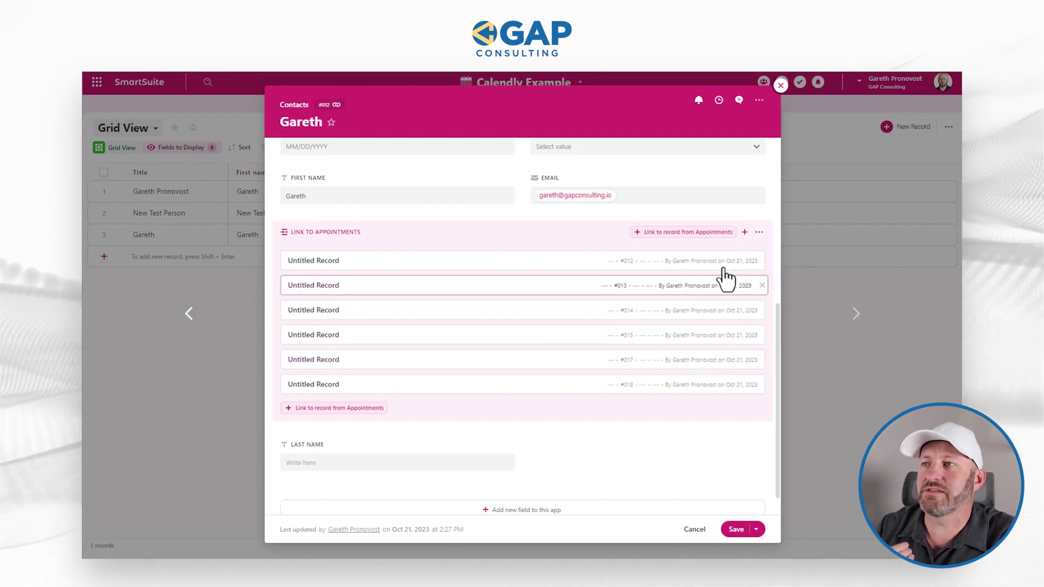
Step: Open the settings of the Link to Appointments field, compare the display formats and choose Table Display
left_click(759, 233)
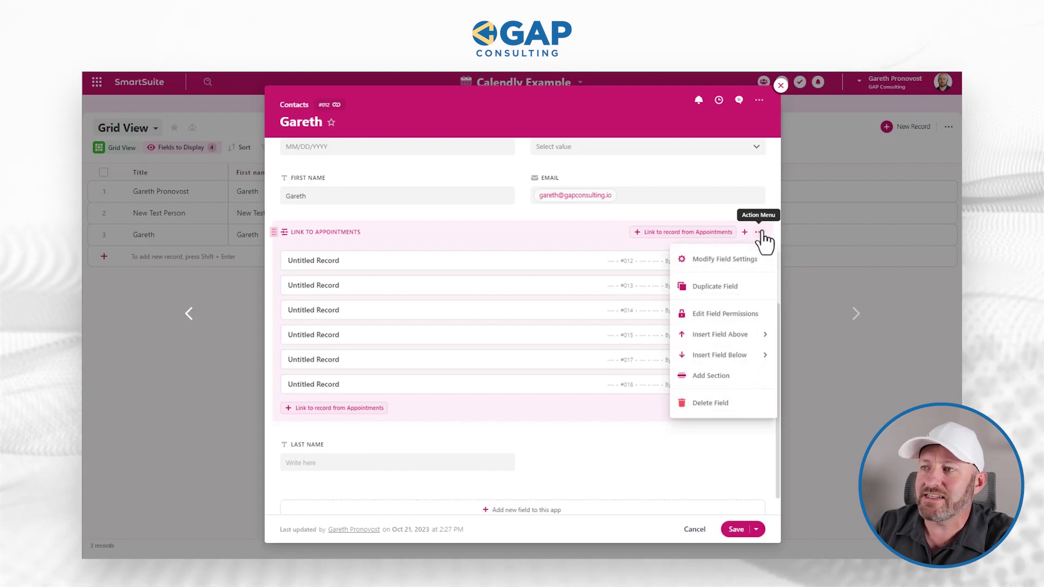
left_click(744, 261)
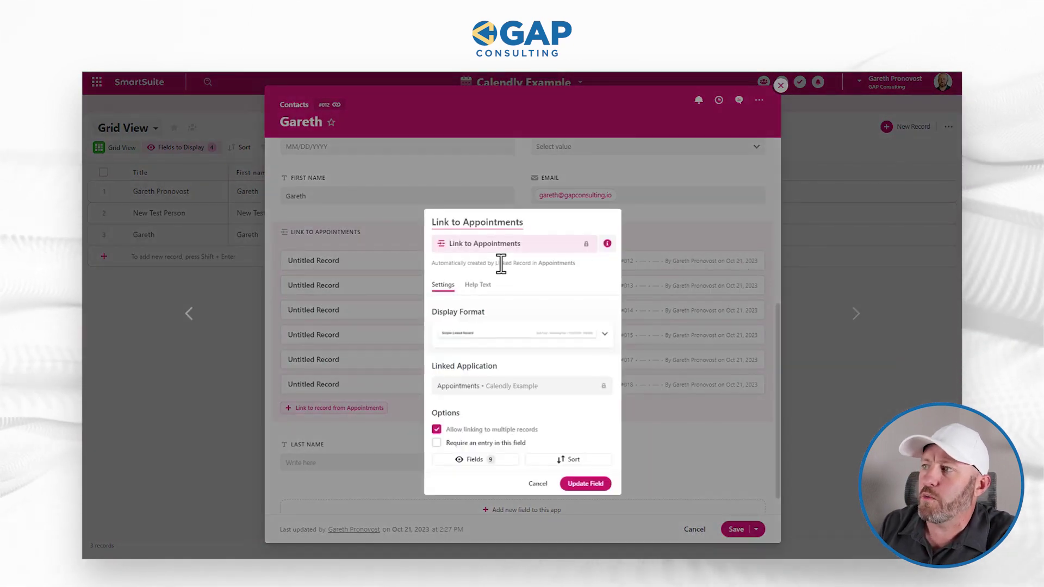
left_click(466, 334)
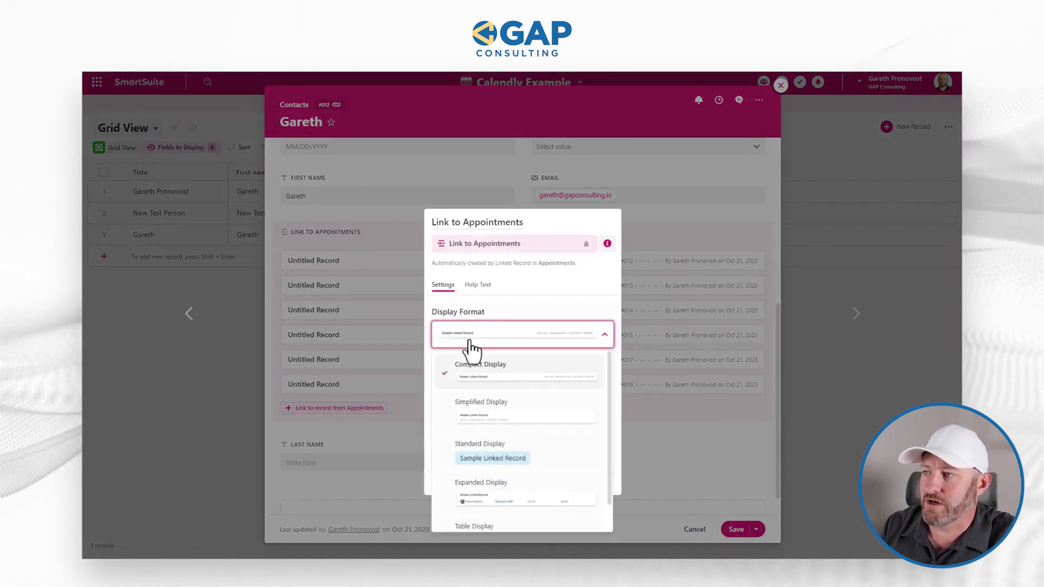
scroll(490, 384, "down", 1)
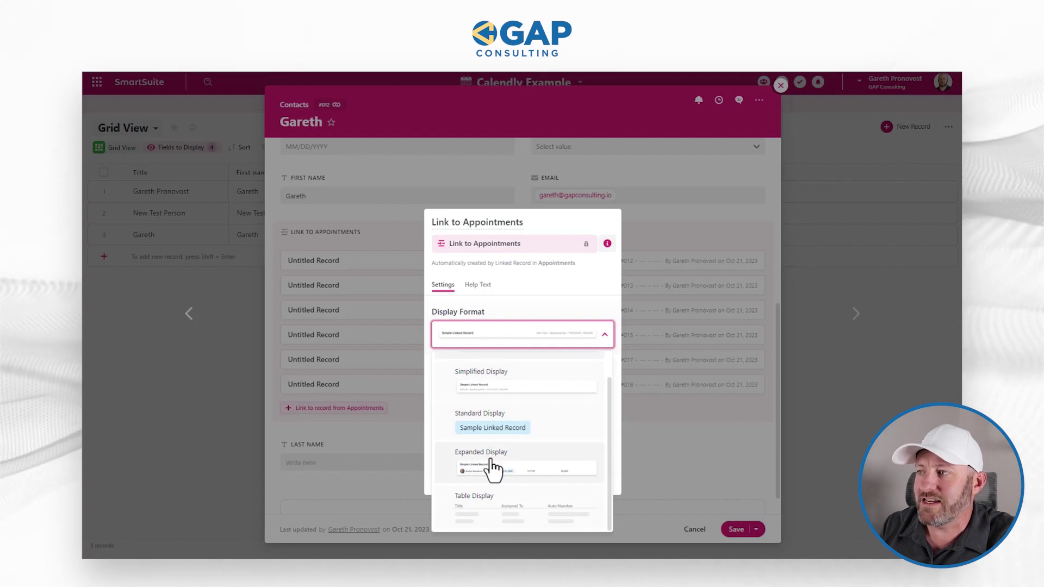
scroll(493, 467, "up", 1)
scroll(494, 467, "down", 1)
scroll(491, 466, "up", 1)
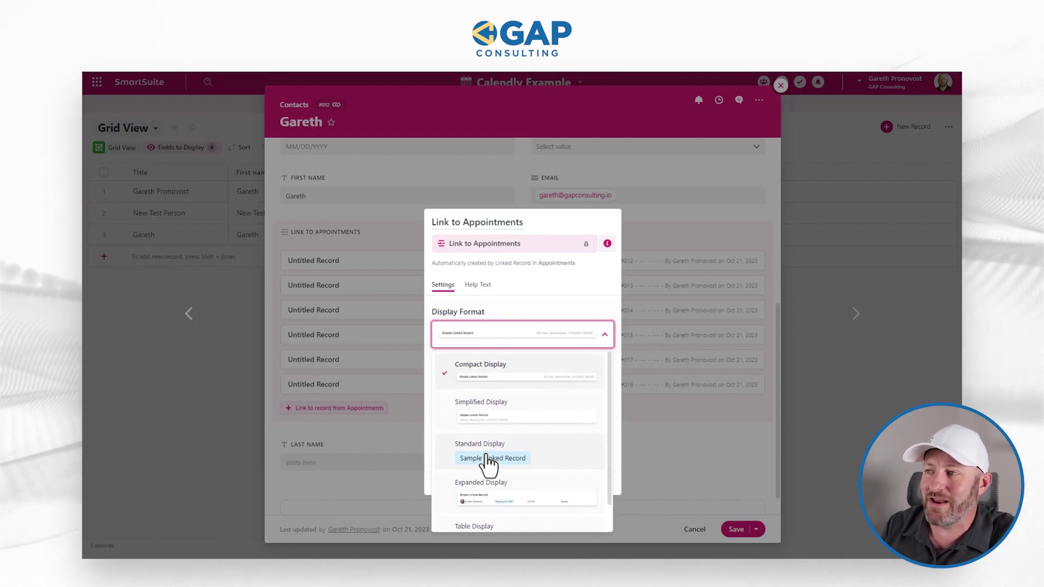
scroll(486, 459, "down", 1)
scroll(476, 430, "up", 1)
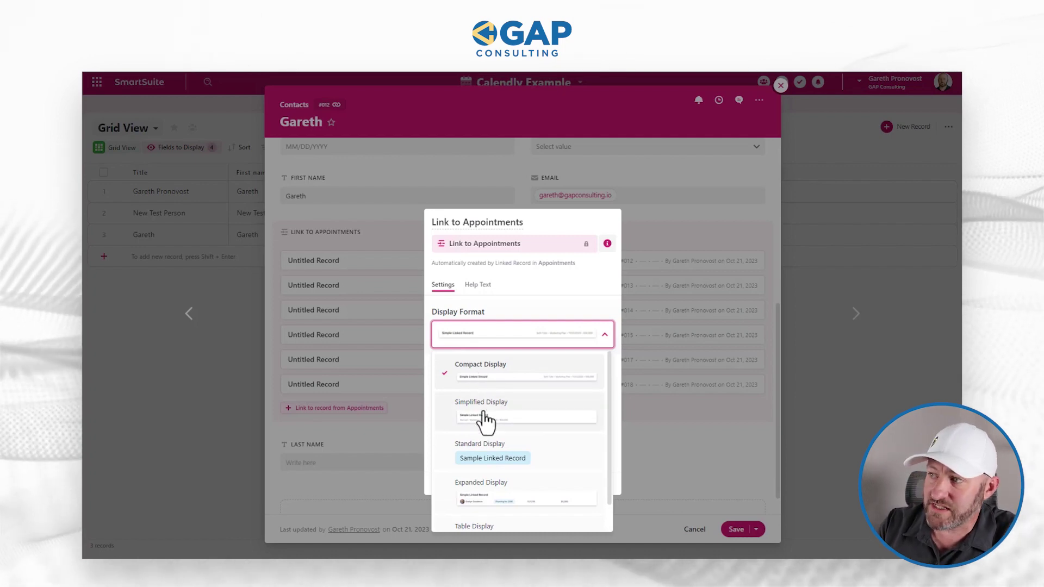
scroll(483, 433, "down", 1)
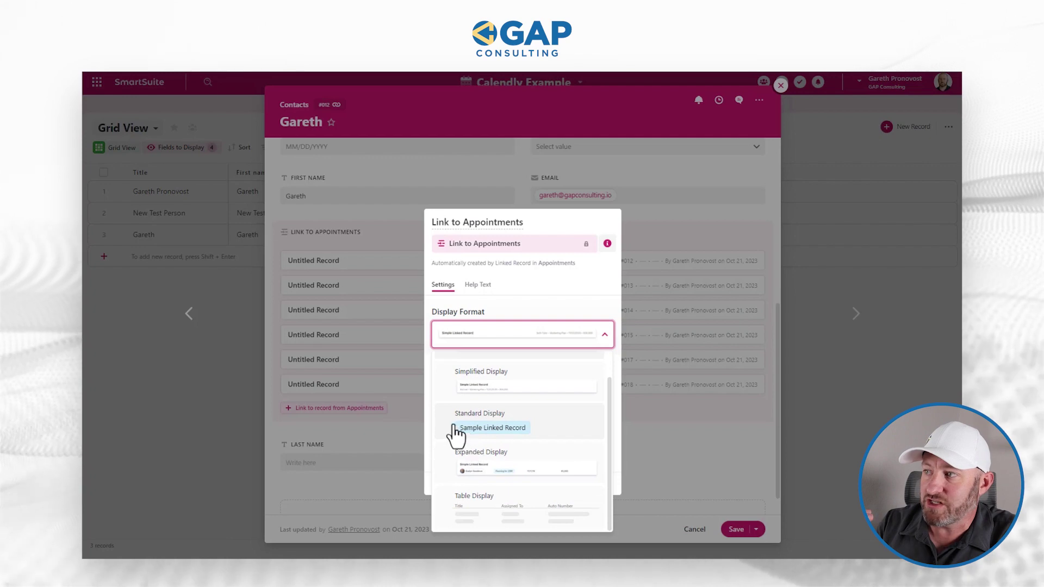
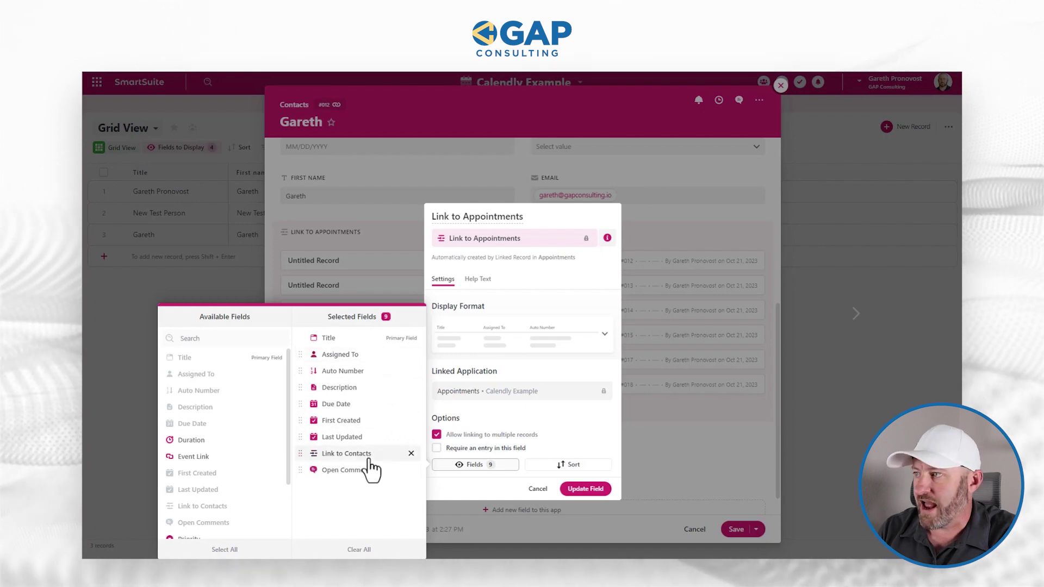
Step: Remove every selected field except the primary Title field from the linked appointments display
left_click(411, 354)
left_click(411, 354)
left_click(411, 355)
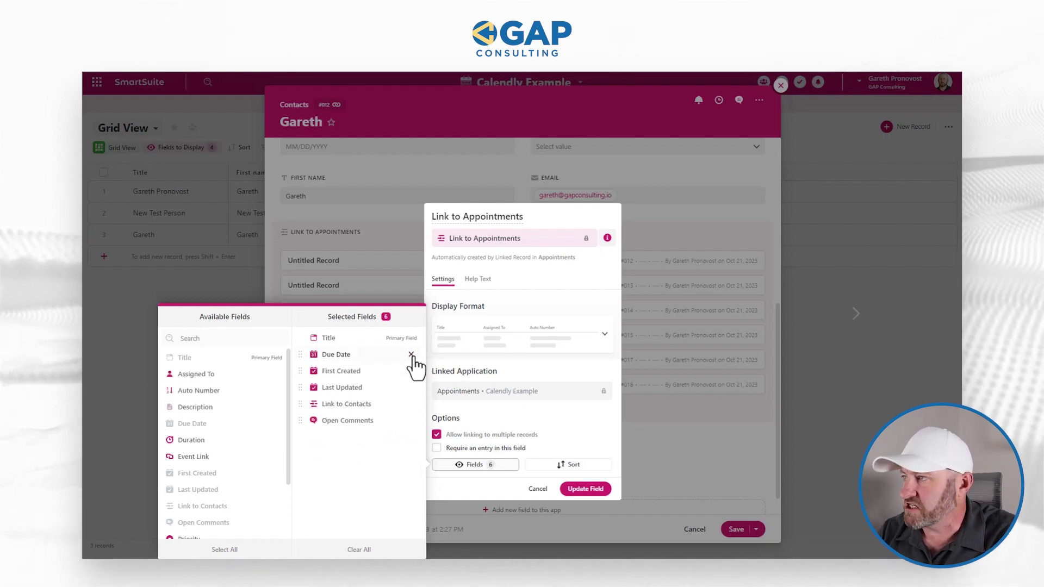
left_click(412, 354)
left_click(412, 355)
left_click(411, 355)
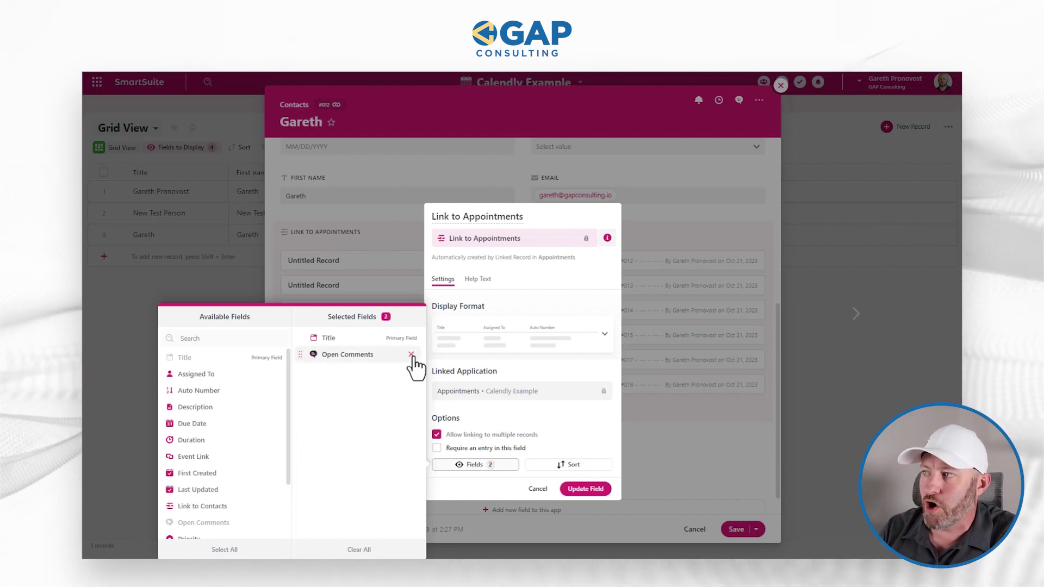
left_click(412, 355)
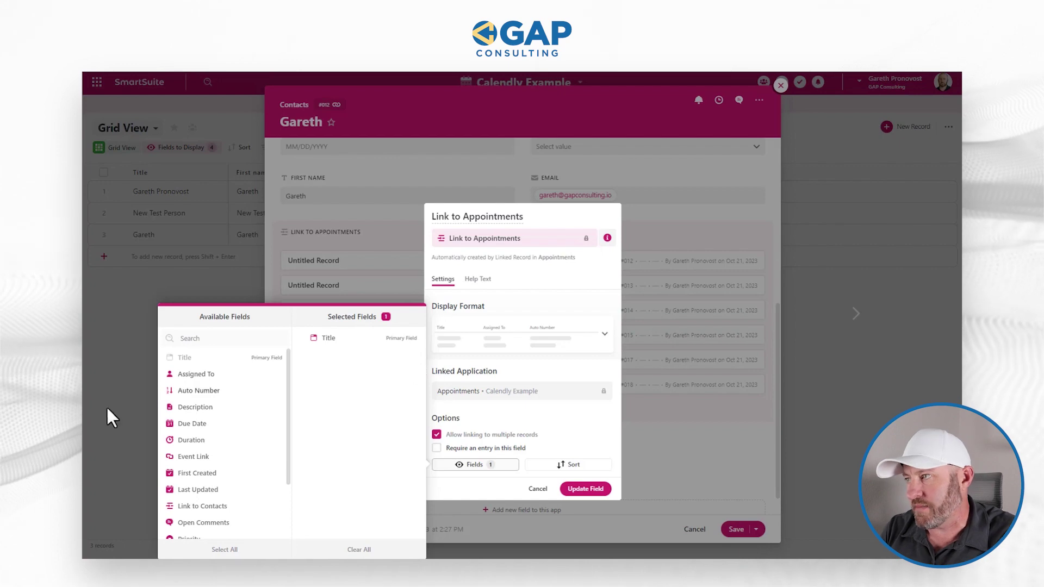
Step: Add Start Date, Status for Appt. and UUID (from Calendly) to the linked appointments' selected fields, leaving Status out
scroll(214, 450, "down", 3)
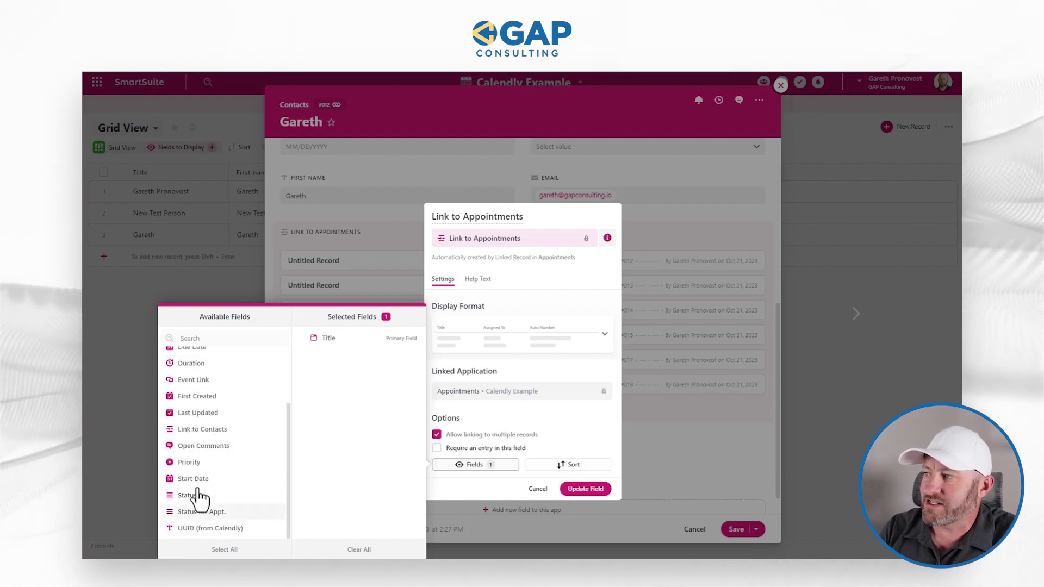
left_click(276, 497)
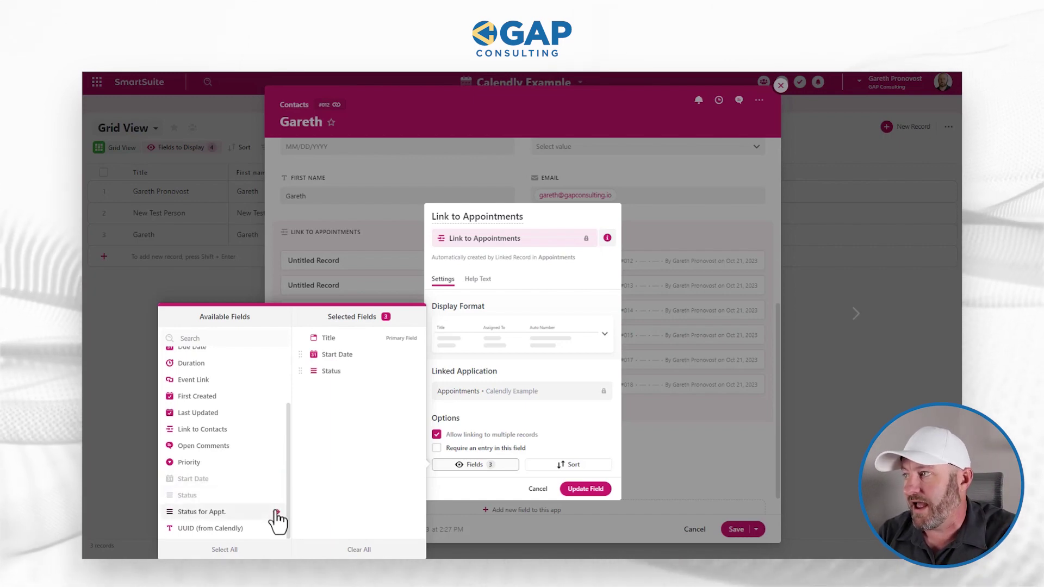
left_click(276, 512)
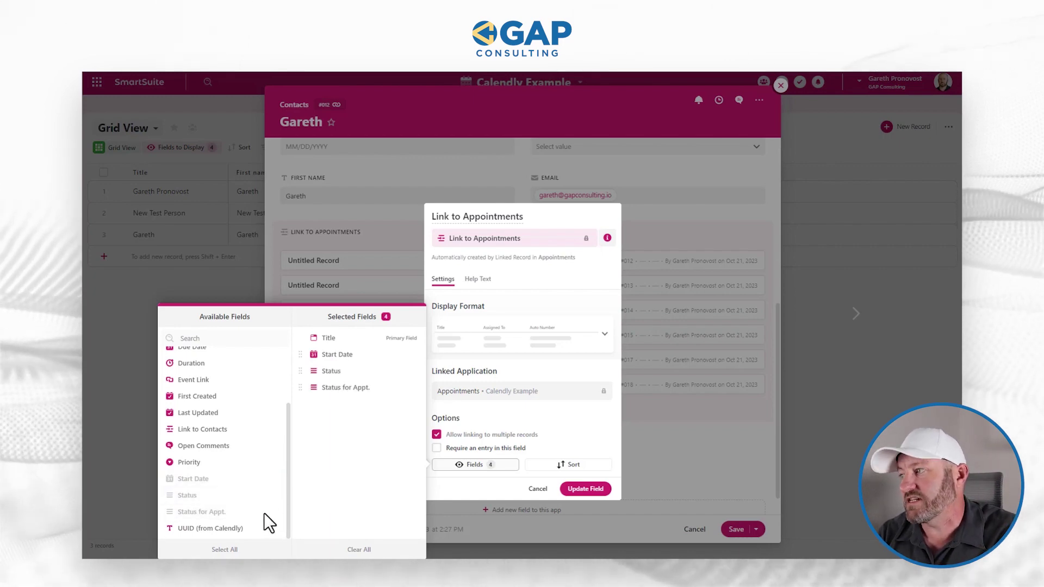
left_click(412, 372)
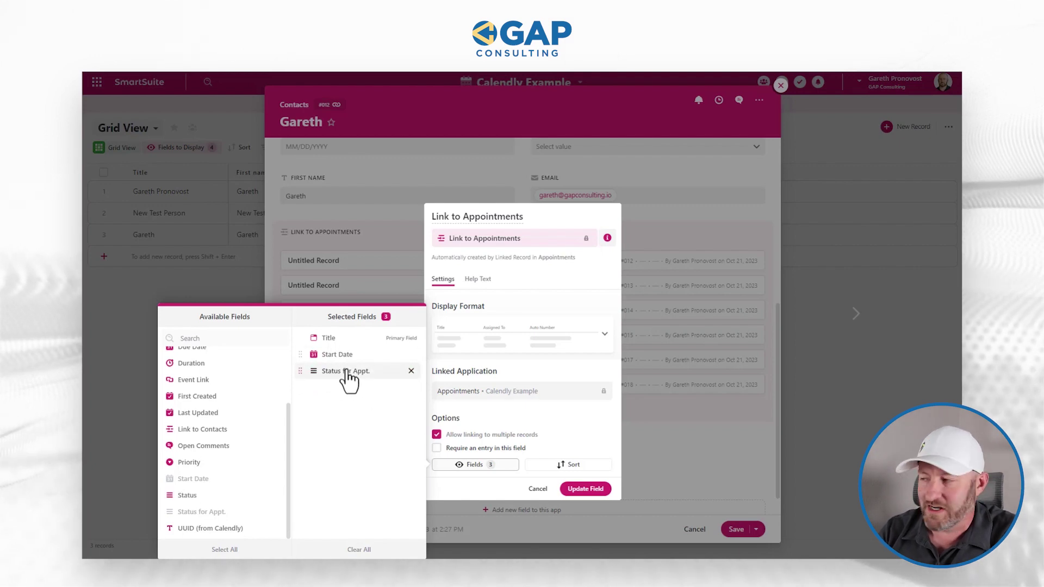
left_click(274, 529)
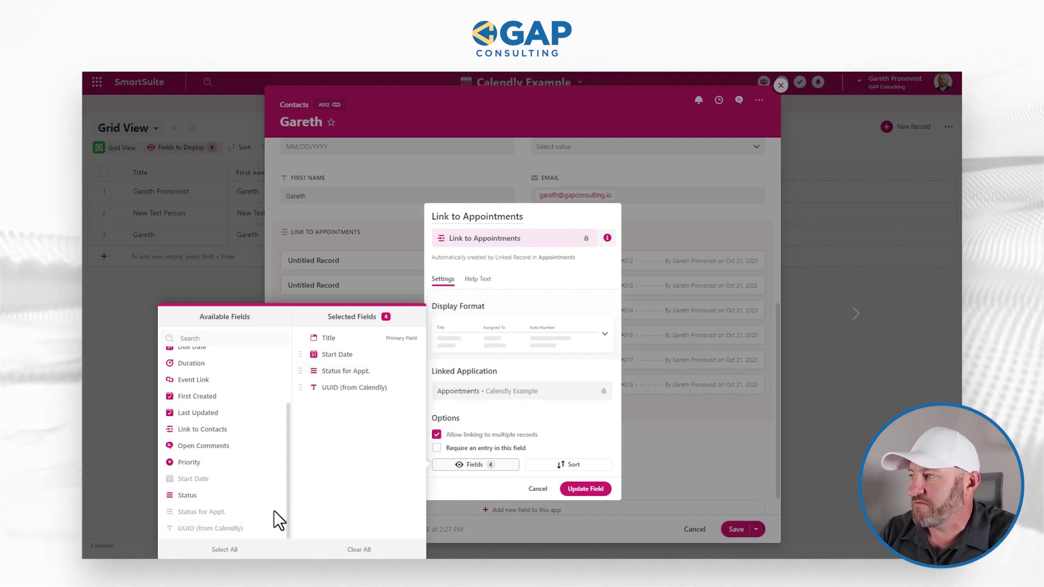
scroll(263, 513, "up", 3)
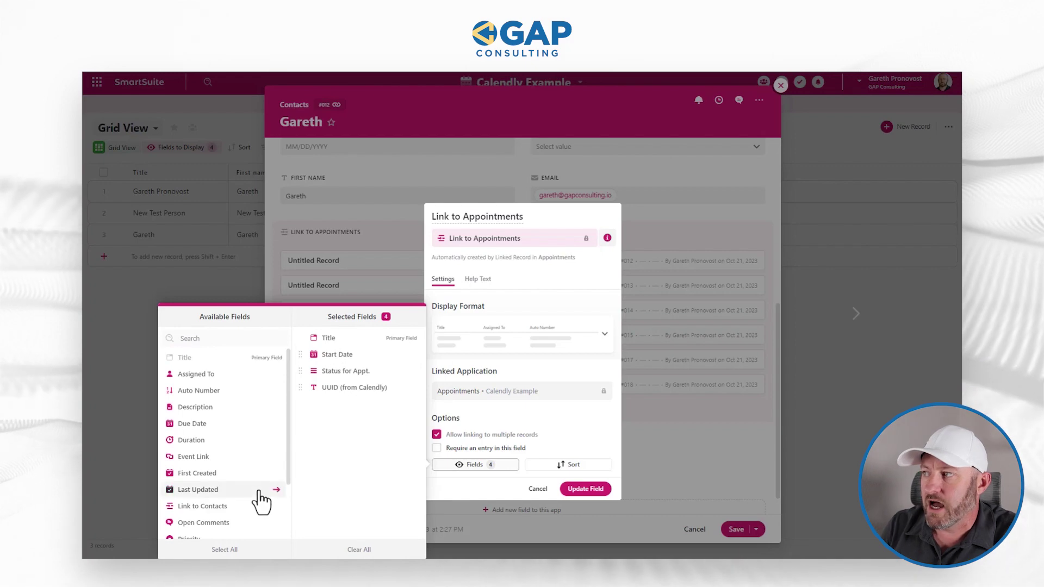
scroll(250, 500, "down", 2)
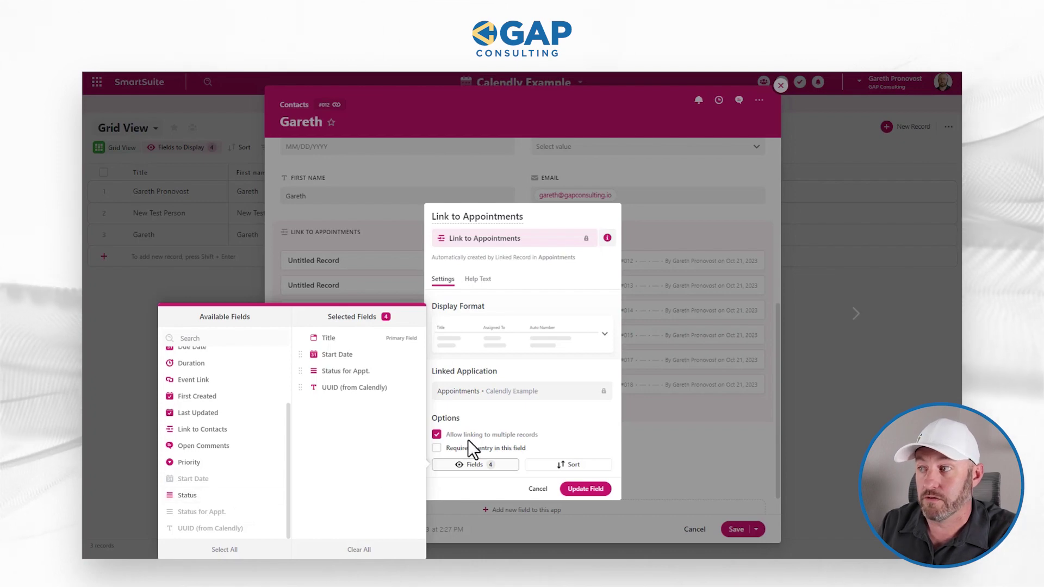
left_click(511, 428)
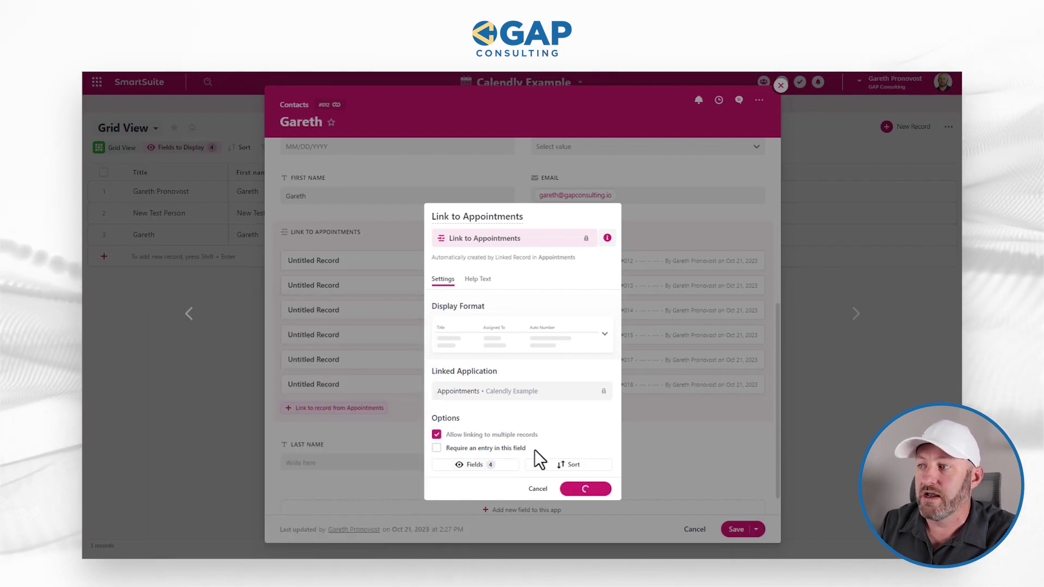
Step: Sort the linked appointments by Start Date in ascending order, recheck the selected fields and update the field
left_click(568, 465)
left_click(588, 391)
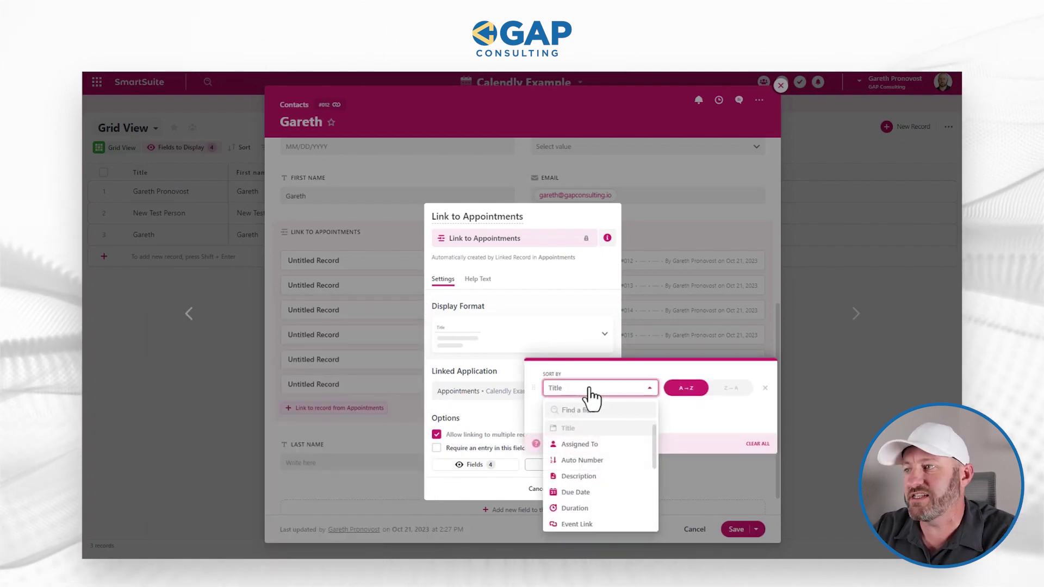
type("date")
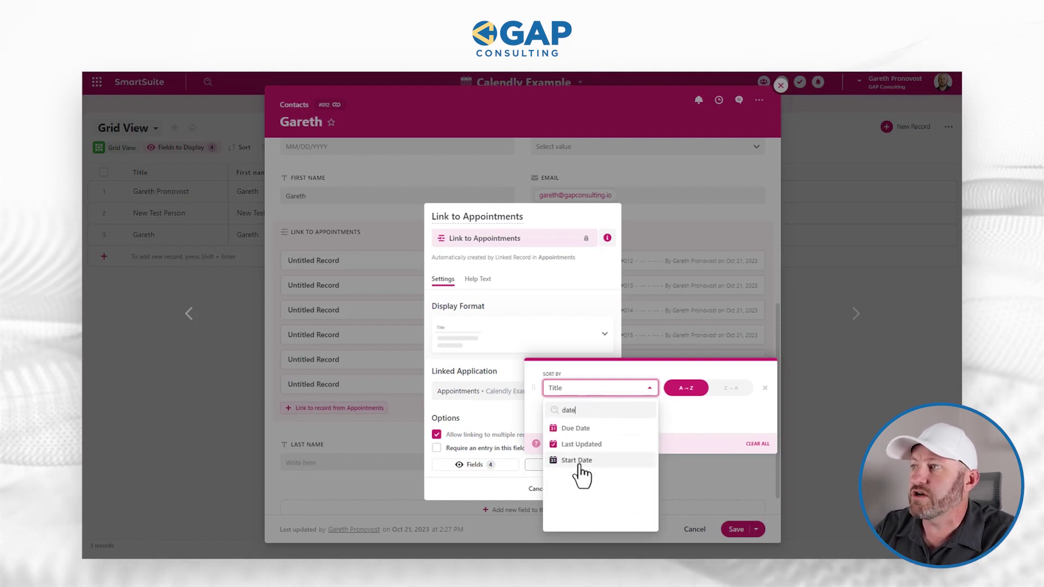
left_click(578, 463)
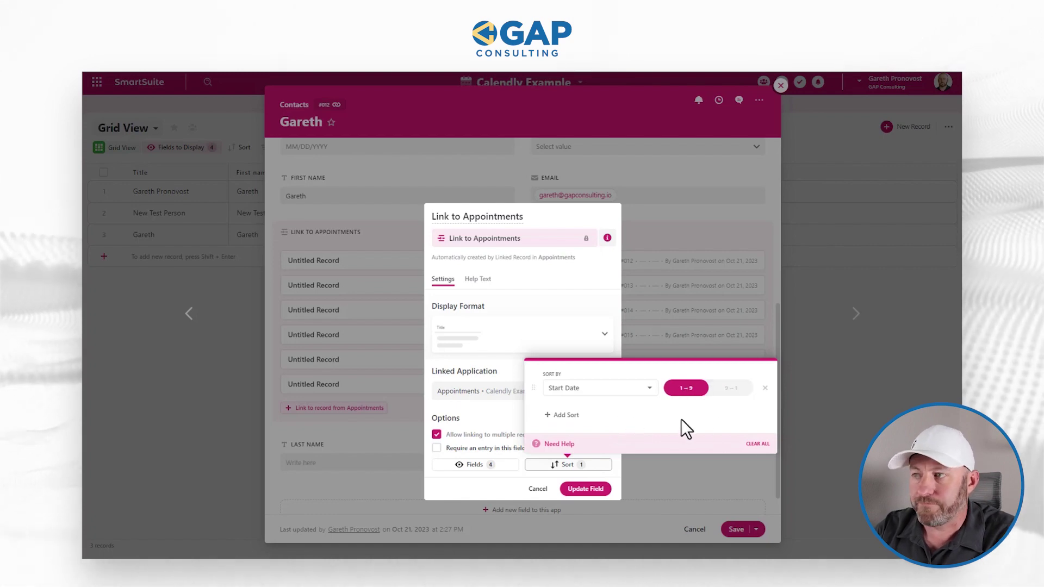
left_click(726, 393)
left_click(694, 392)
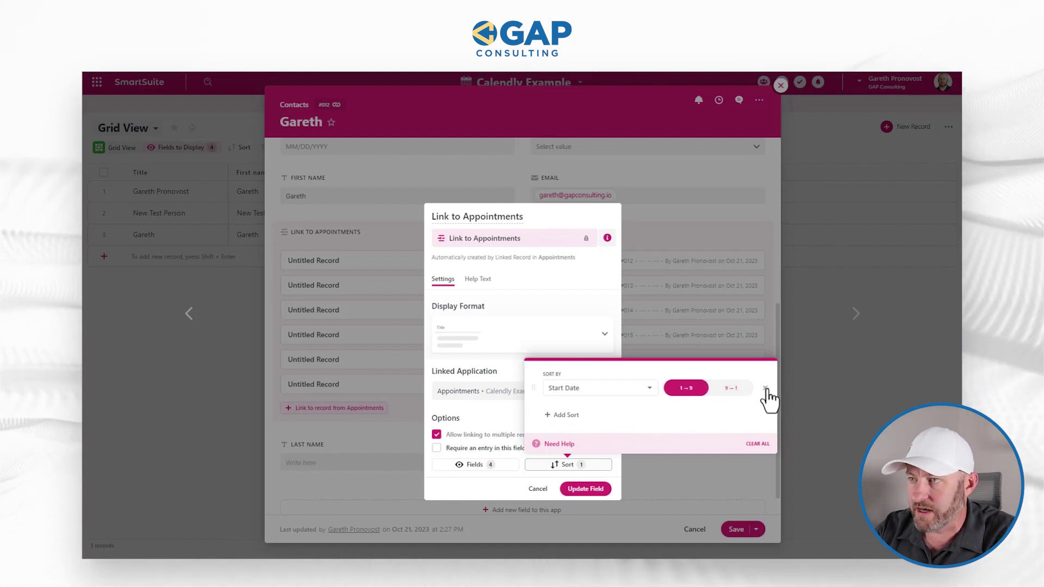
left_click(501, 369)
left_click(492, 466)
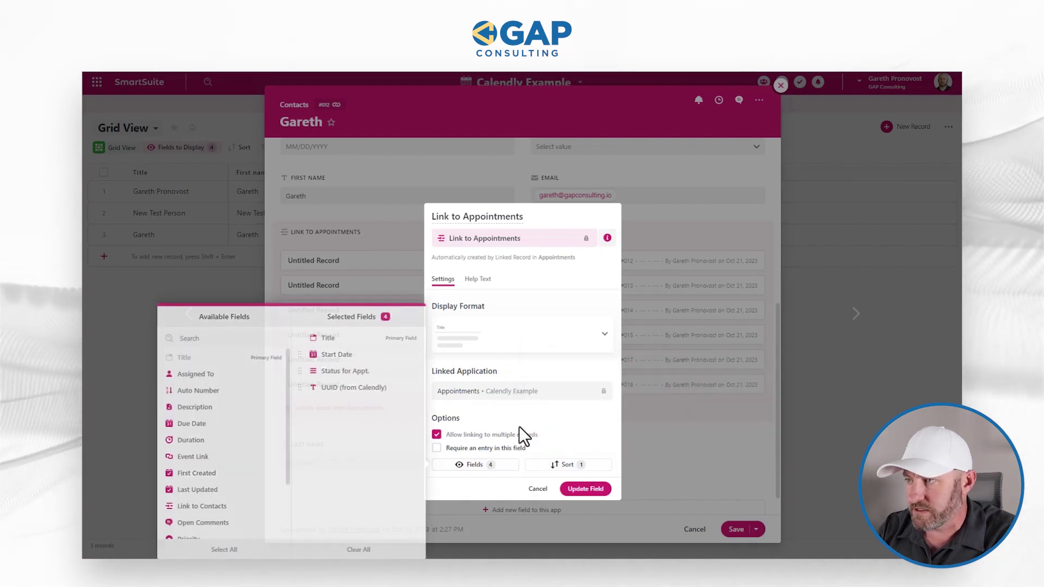
left_click(518, 427)
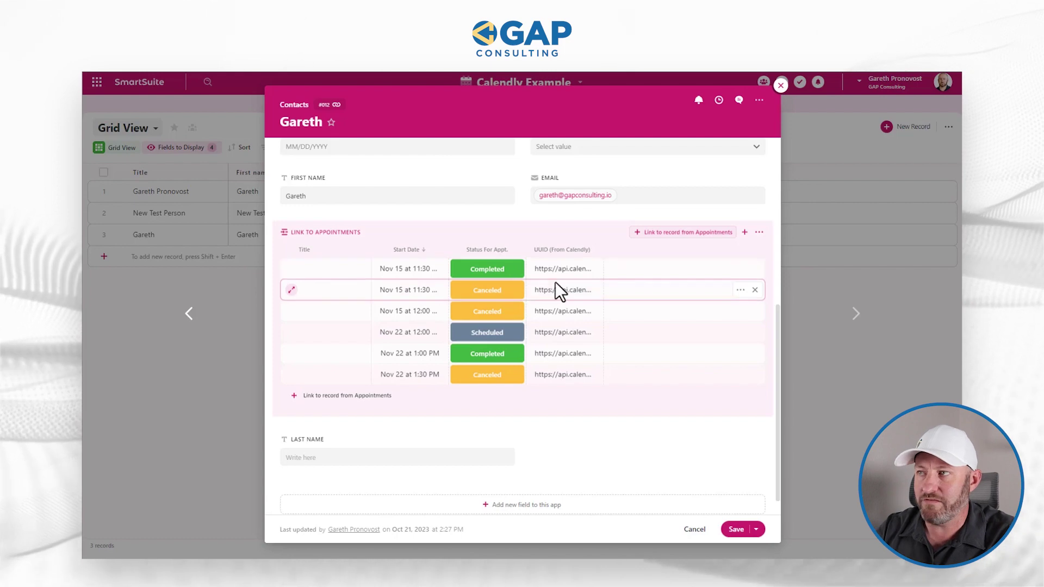
Step: Open an untitled appointment from the contact's linked appointments table, then close it and the contact record
left_click(603, 267)
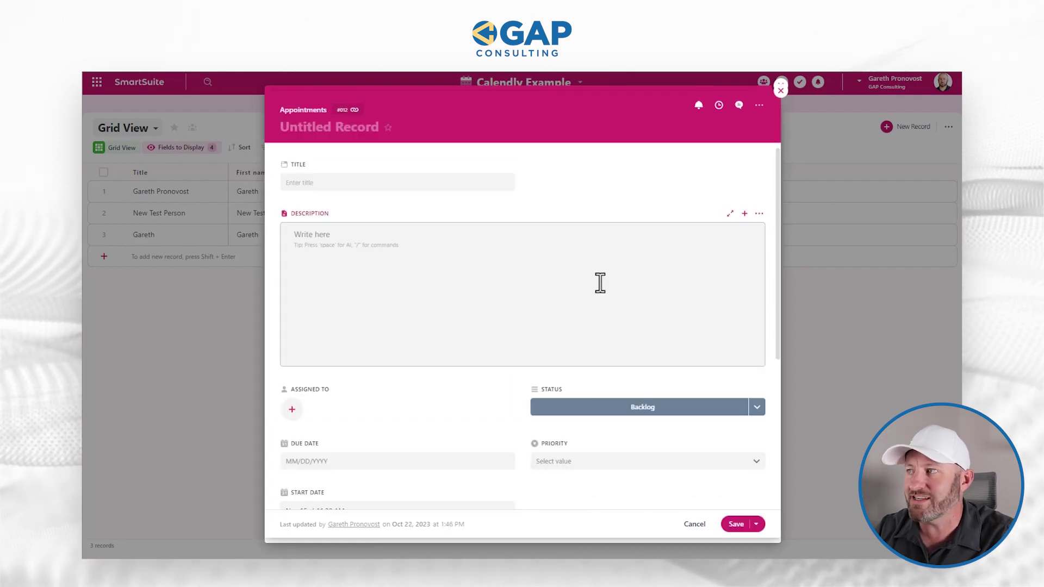
left_click(781, 91)
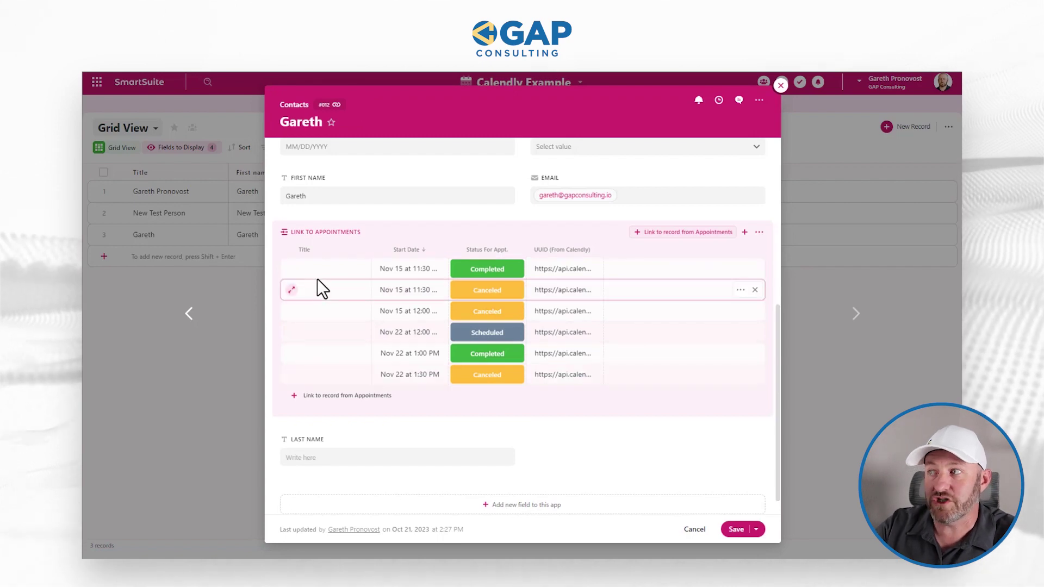
left_click(782, 86)
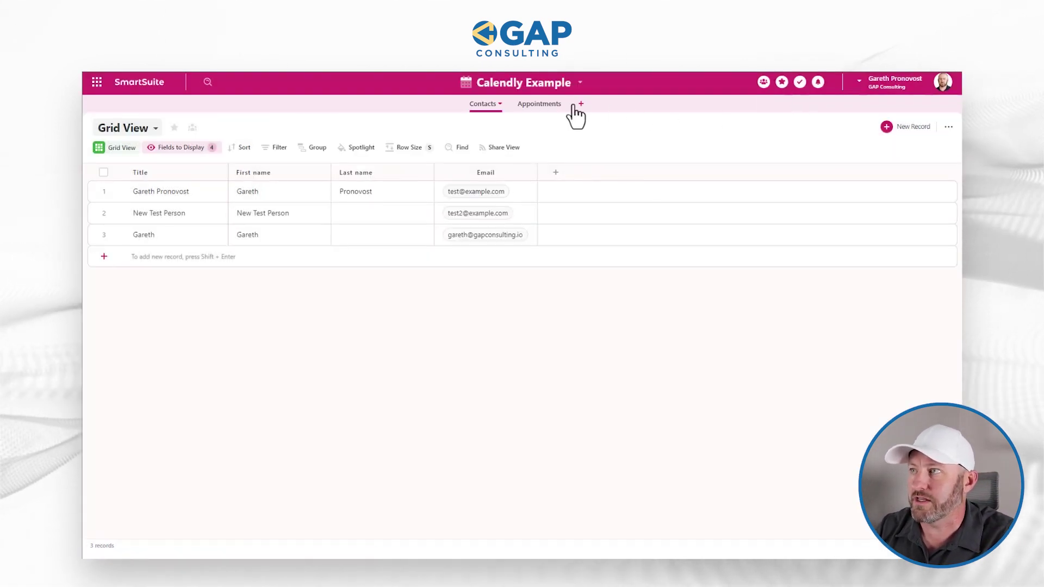
Step: In the Appointments app, make the Title field auto-generated from the Start Date field and update it
left_click(536, 105)
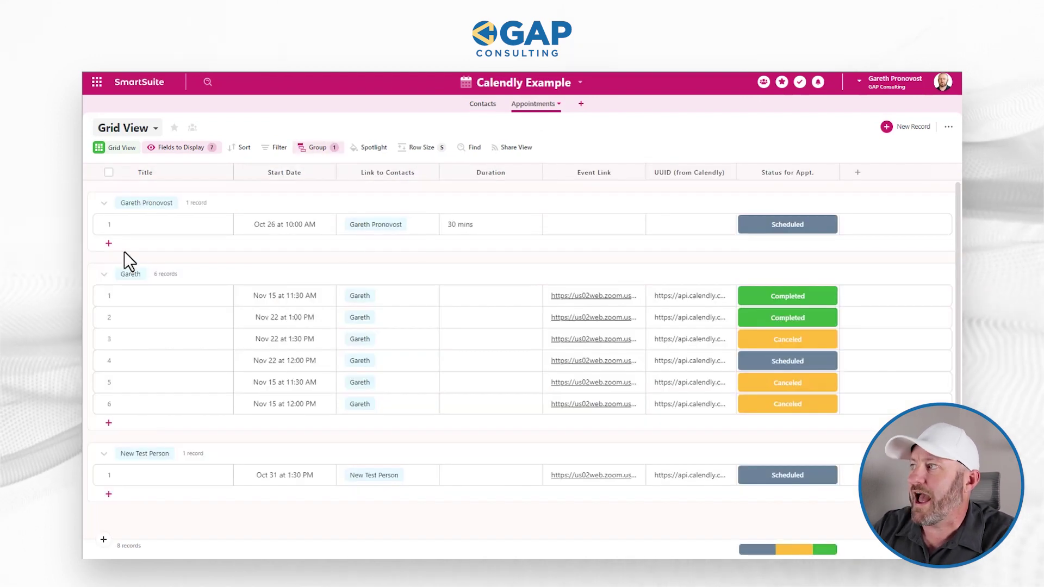
left_click(187, 172)
left_click(221, 288)
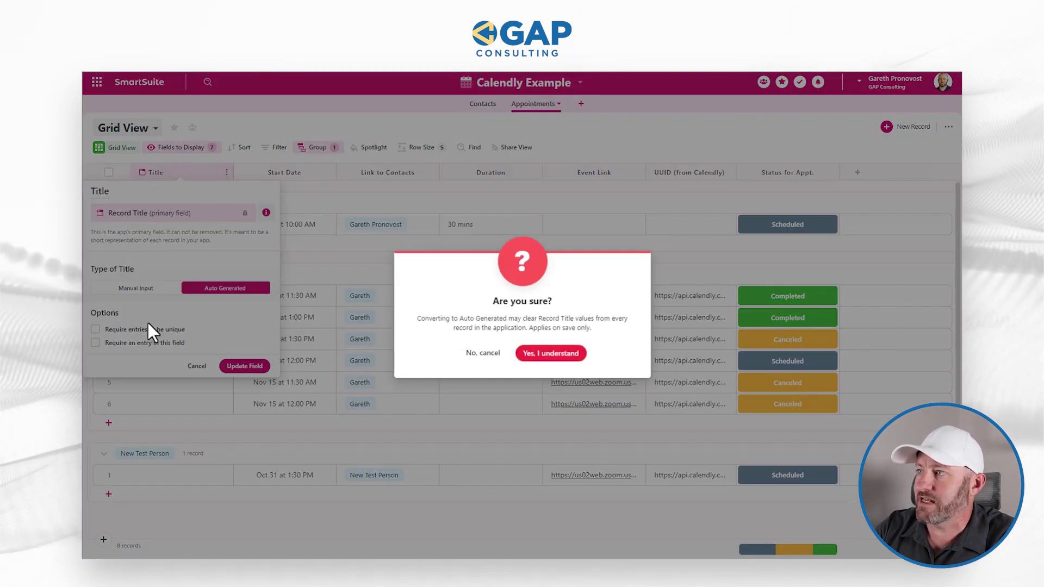
left_click(536, 355)
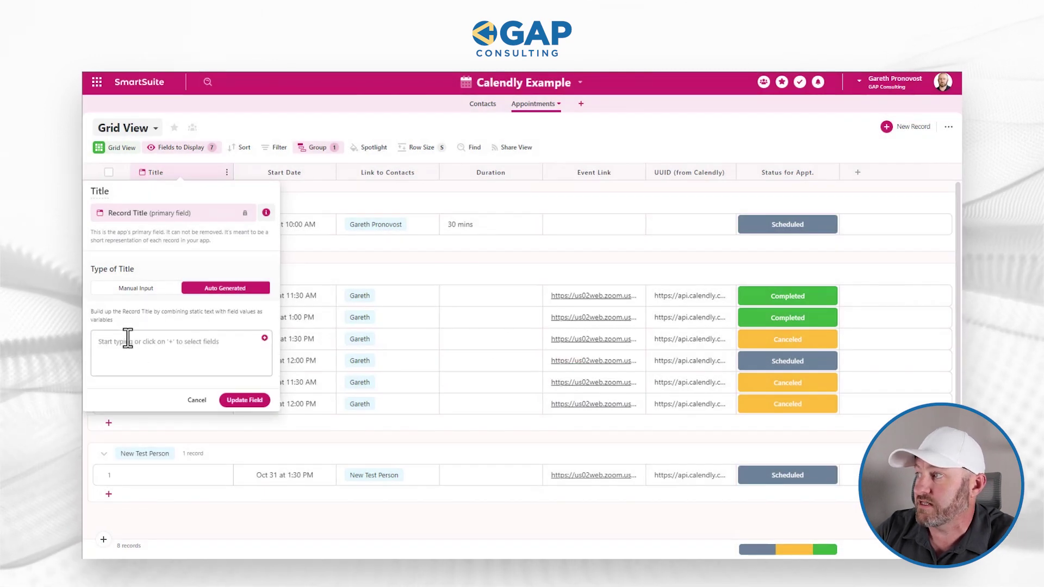
left_click(266, 338)
type("sta")
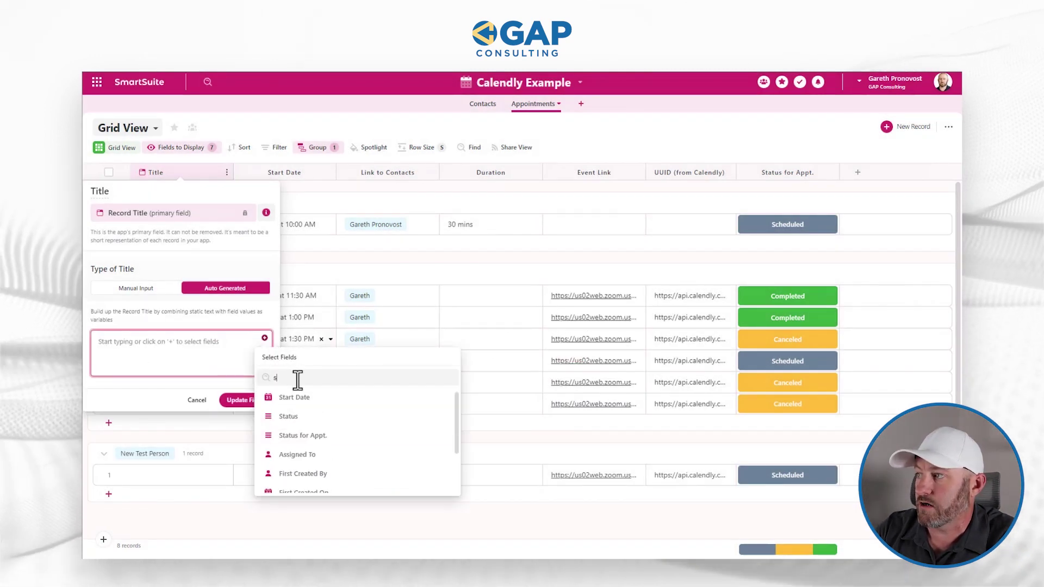
left_click(299, 398)
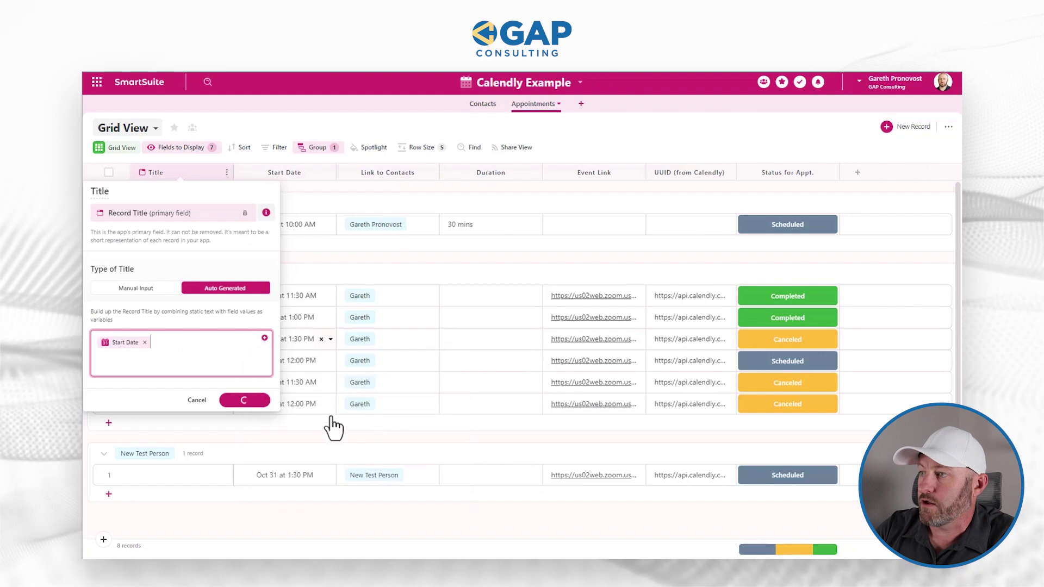
left_click(244, 400)
Step: Open the third contact and check the linked appointment titles by viewing the first Nov 15 and the Nov 22 12:00 PM records
left_click(483, 104)
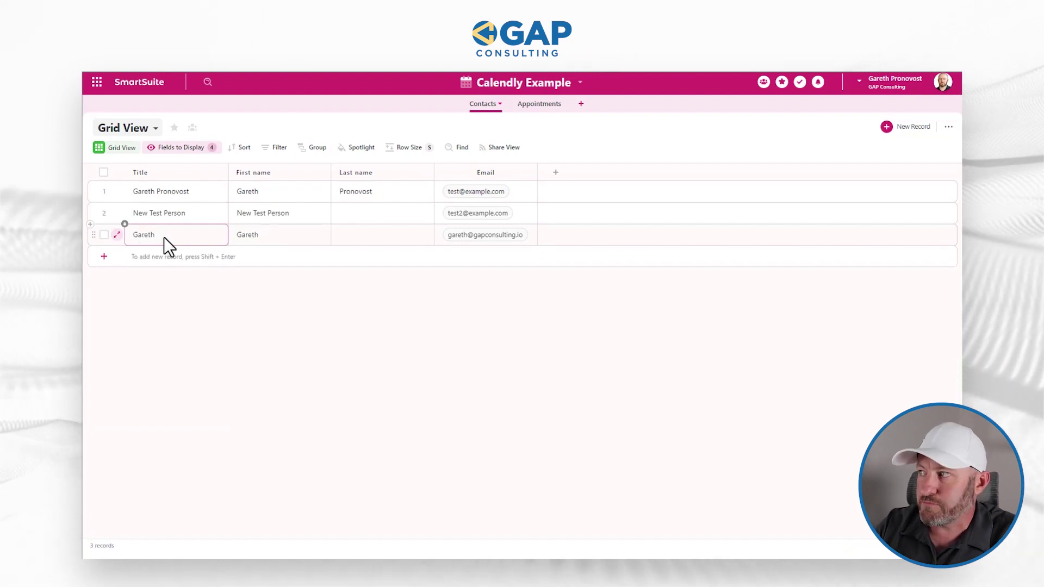
left_click(118, 235)
scroll(387, 305, "down", 5)
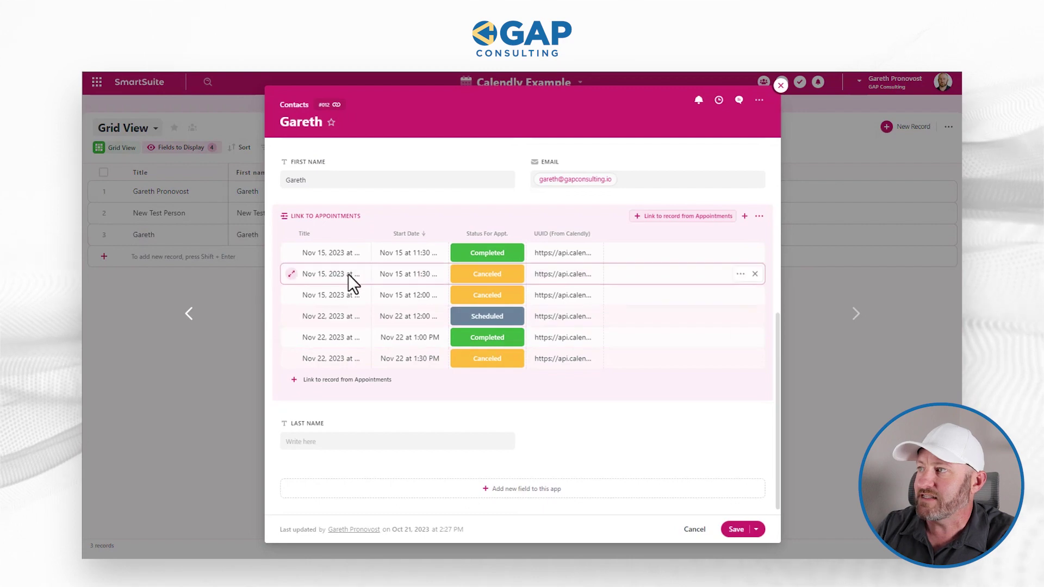
left_click(371, 246)
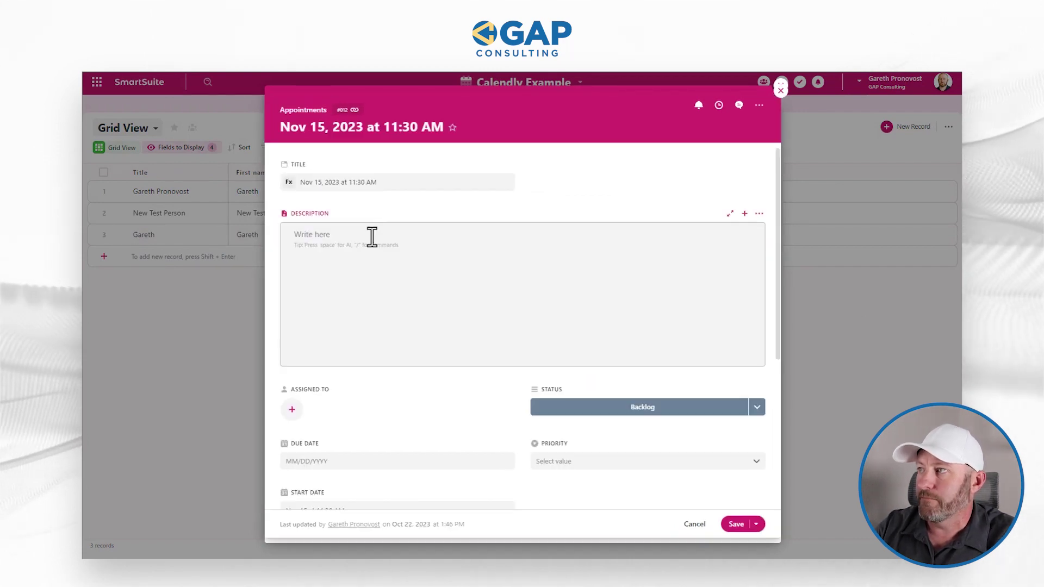
left_click(781, 90)
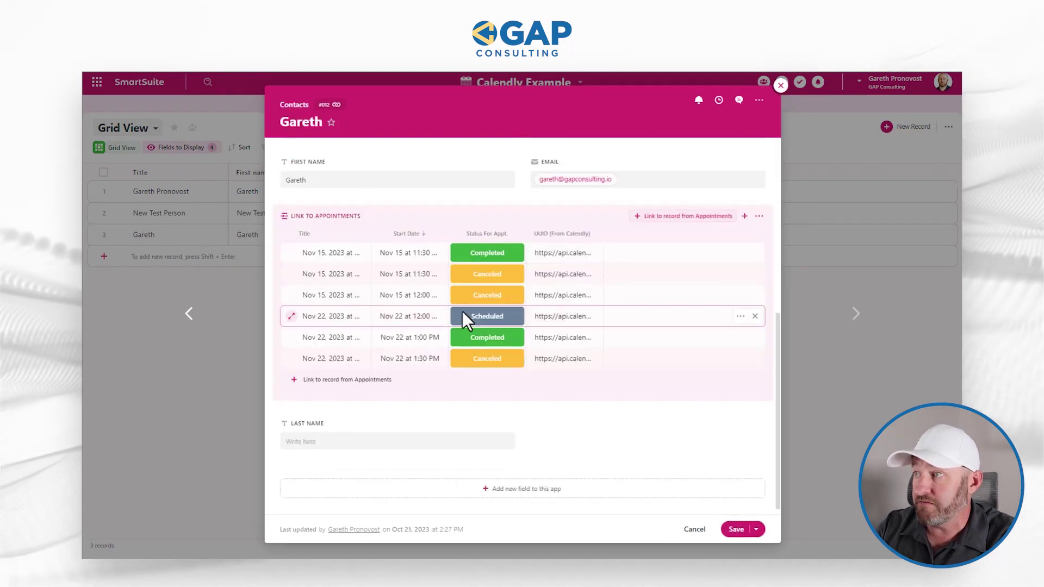
left_click(519, 316)
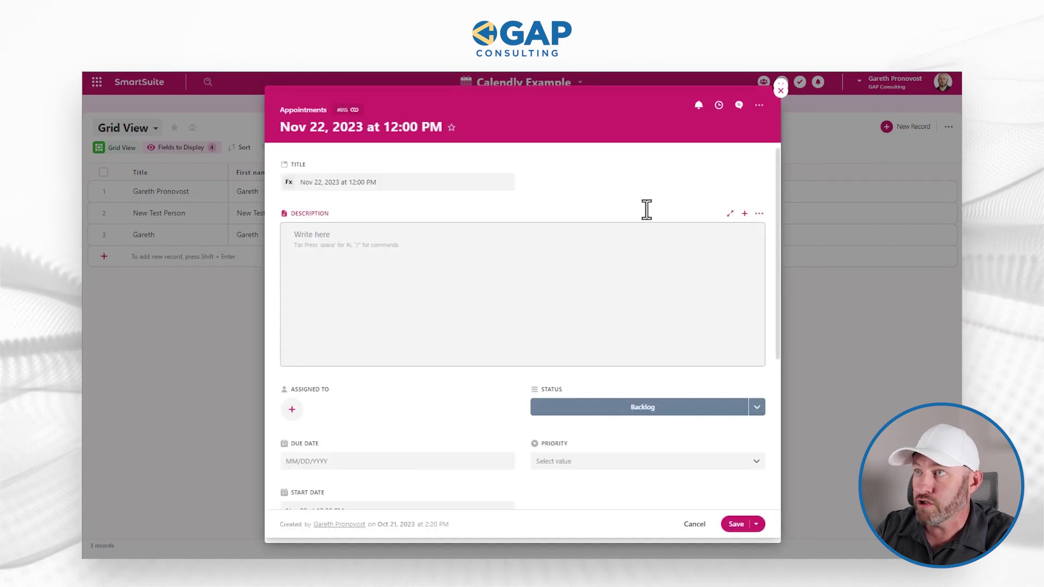
left_click(781, 86)
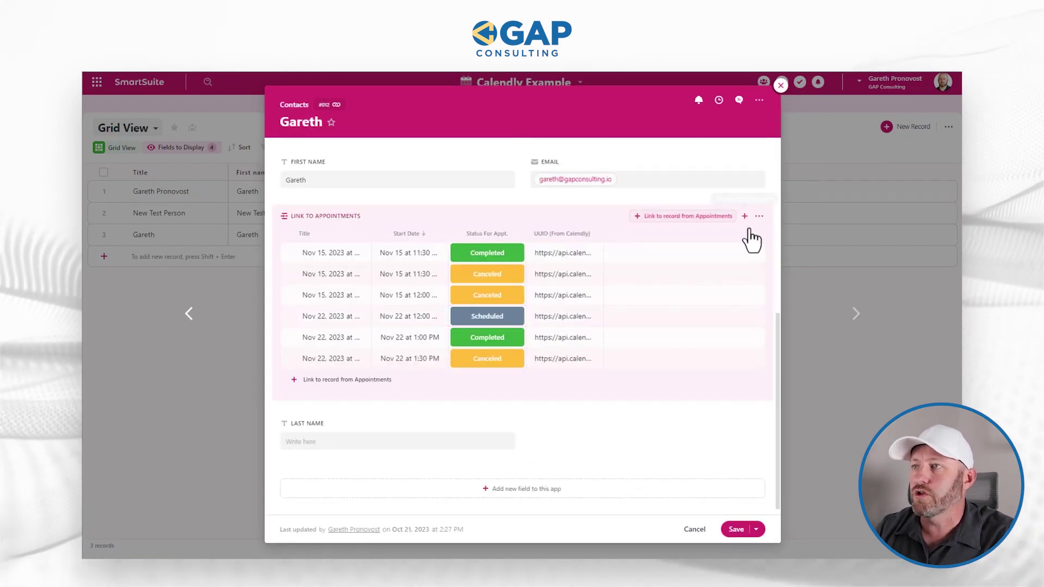
Step: View the record options and export formats available for the first linked appointment
left_click(741, 253)
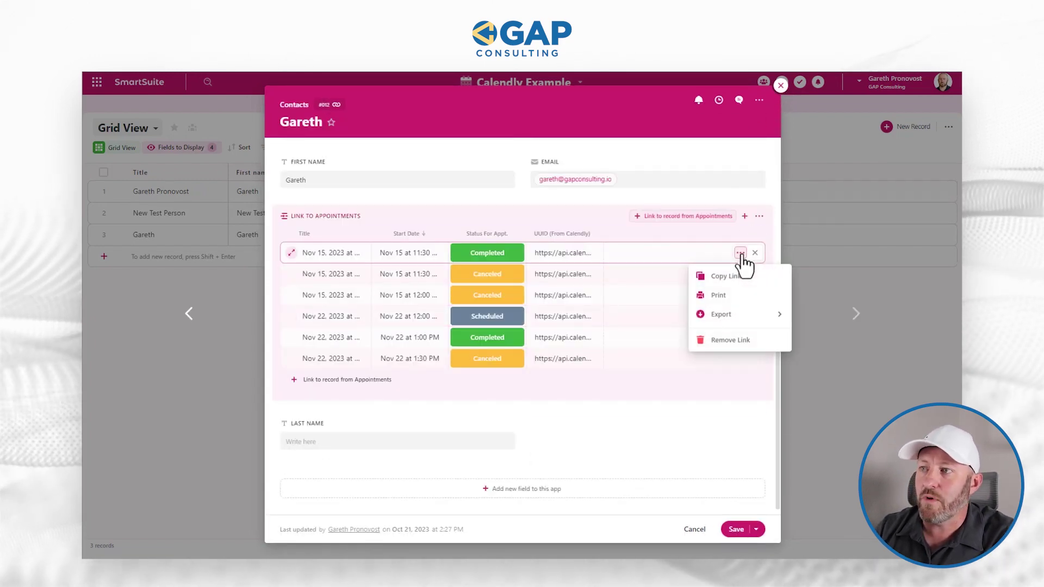
mouse_move(737, 320)
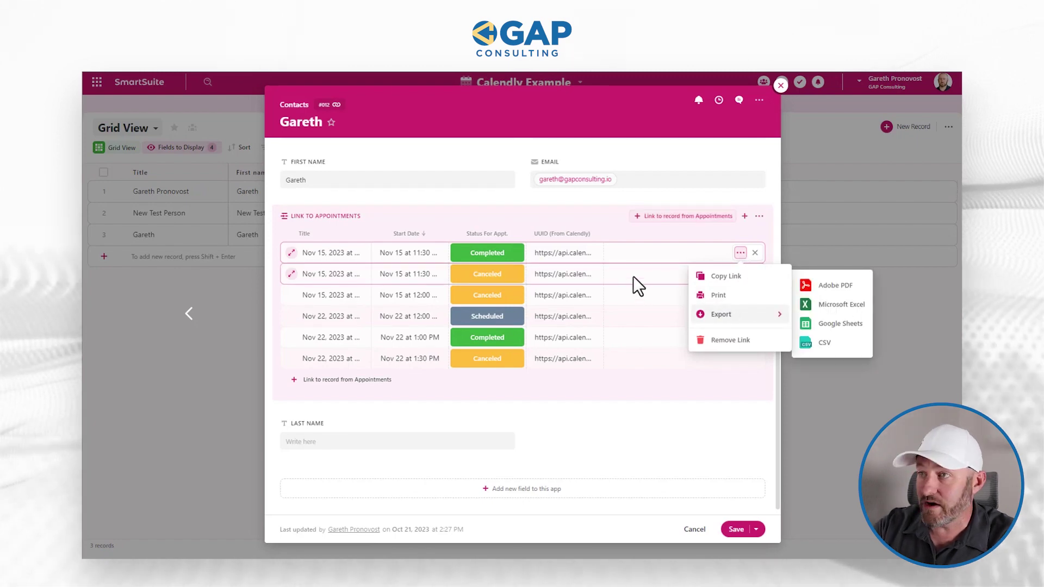
left_click(721, 449)
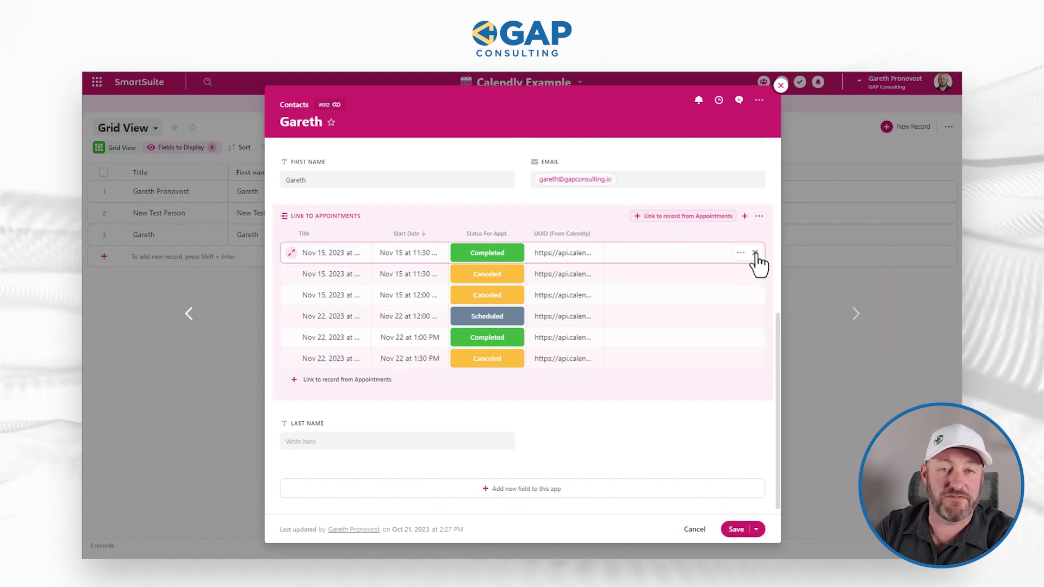
Step: Unlink the completed Nov 15 11:30 AM appointment from the contact and link the same record again
left_click(755, 253)
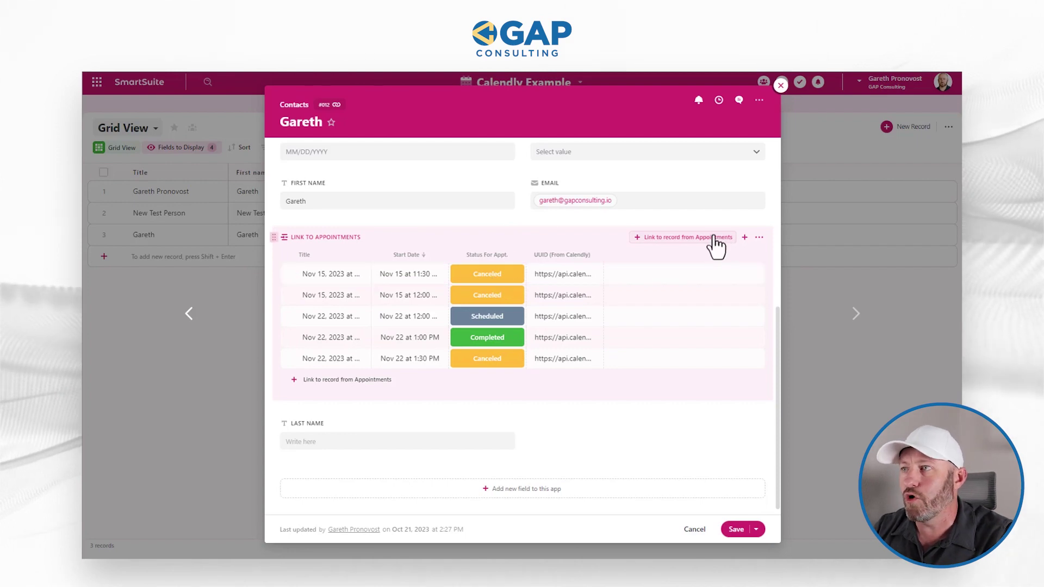
left_click(688, 237)
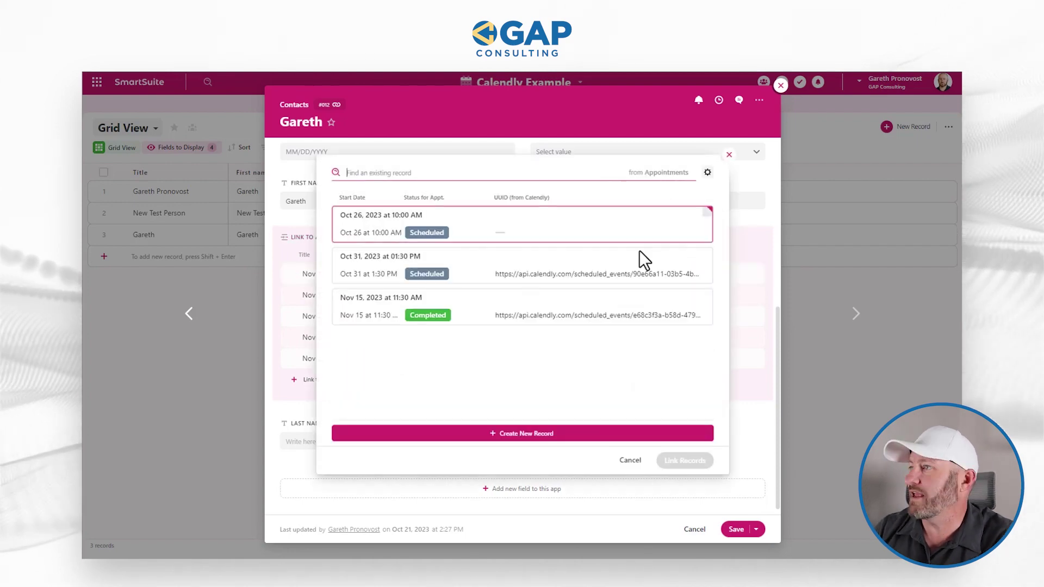
left_click(479, 320)
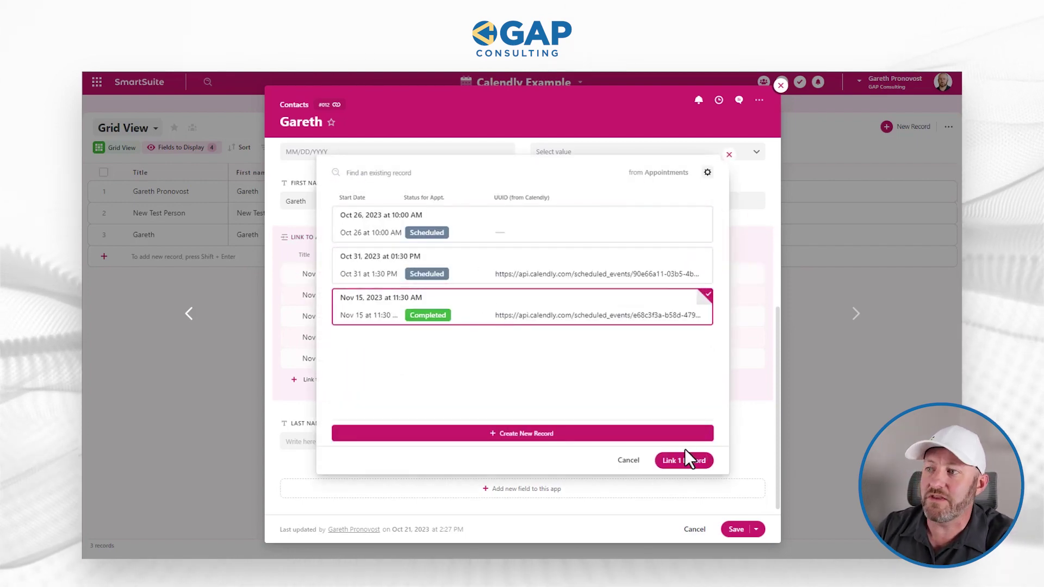
left_click(686, 461)
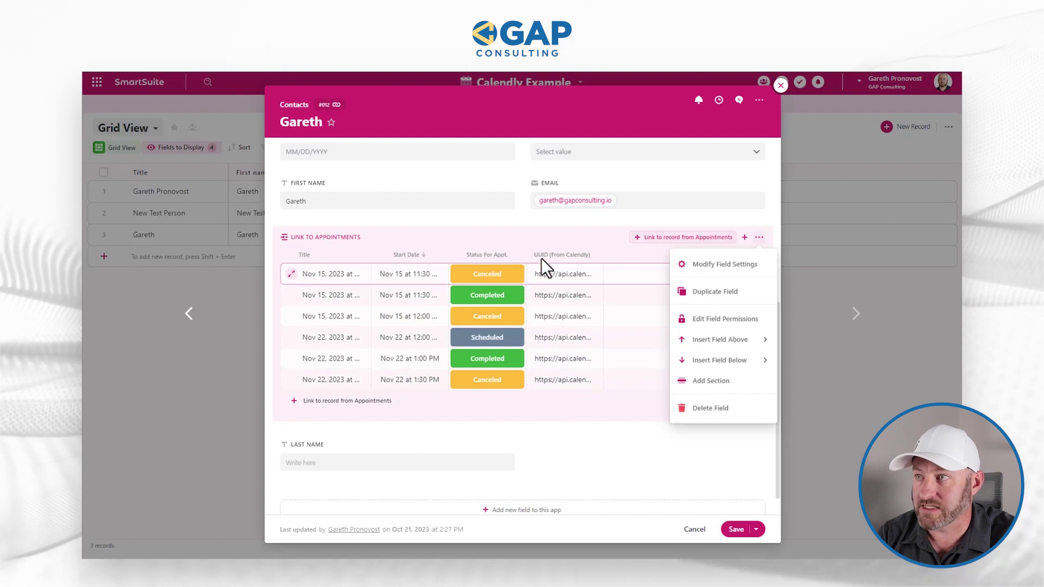
Step: Open the canceled Nov 15 11:30 AM appointment from the linked table, examine its fields and return to the contact
left_click(524, 237)
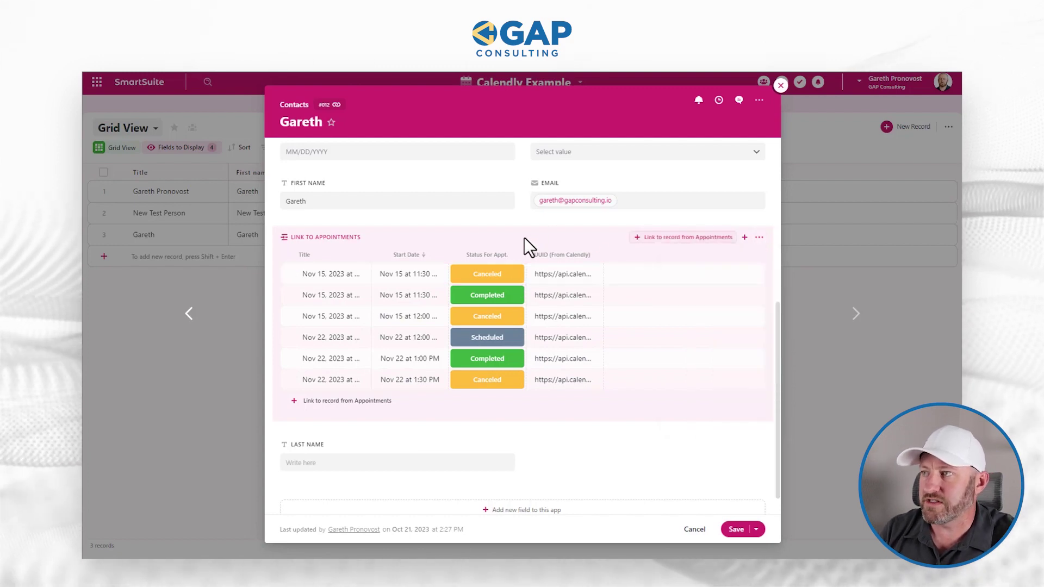
left_click(516, 275)
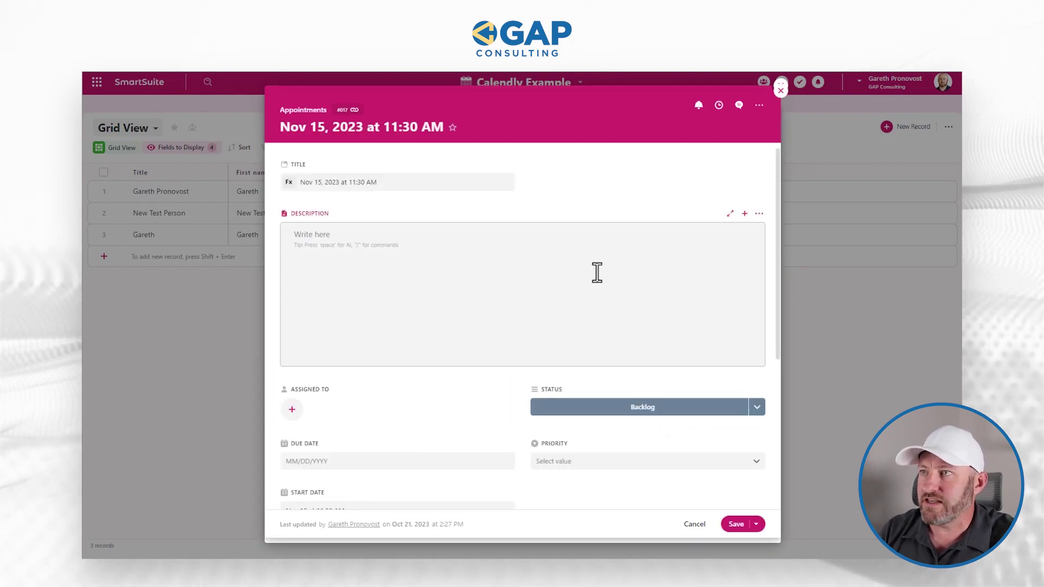
scroll(534, 336, "down", 5)
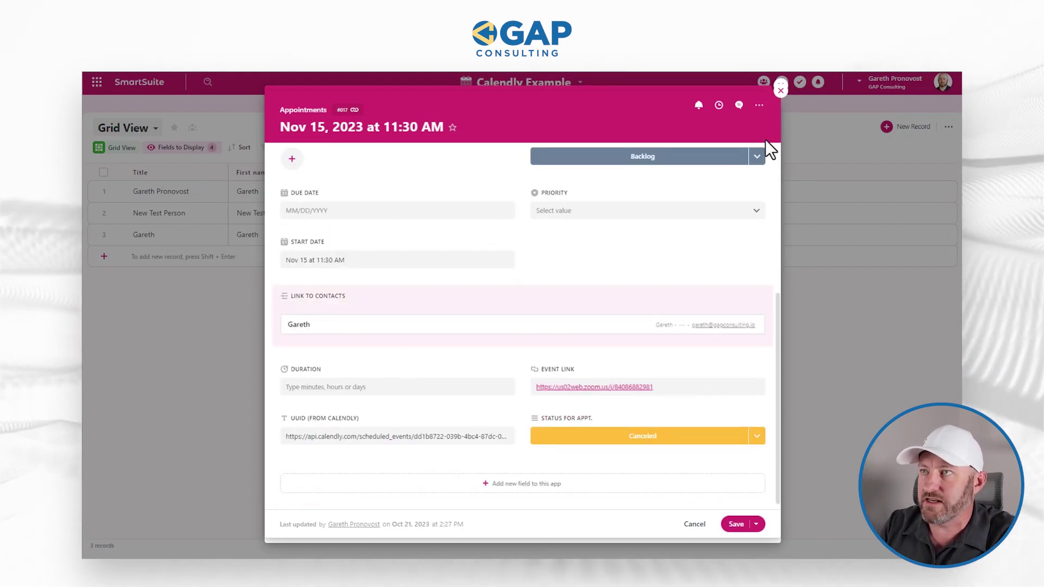
left_click(781, 91)
left_click(440, 280)
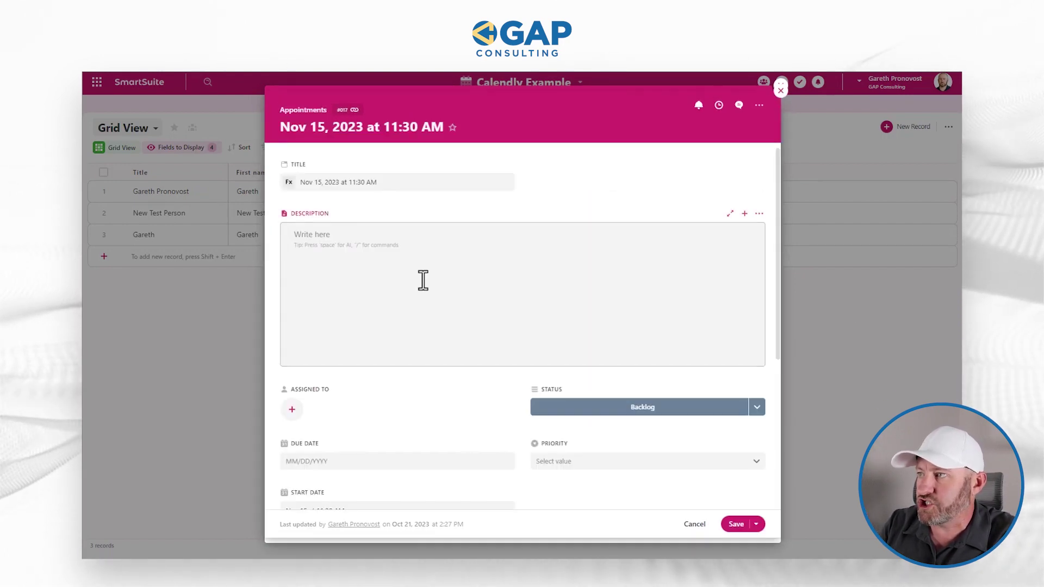
left_click(781, 90)
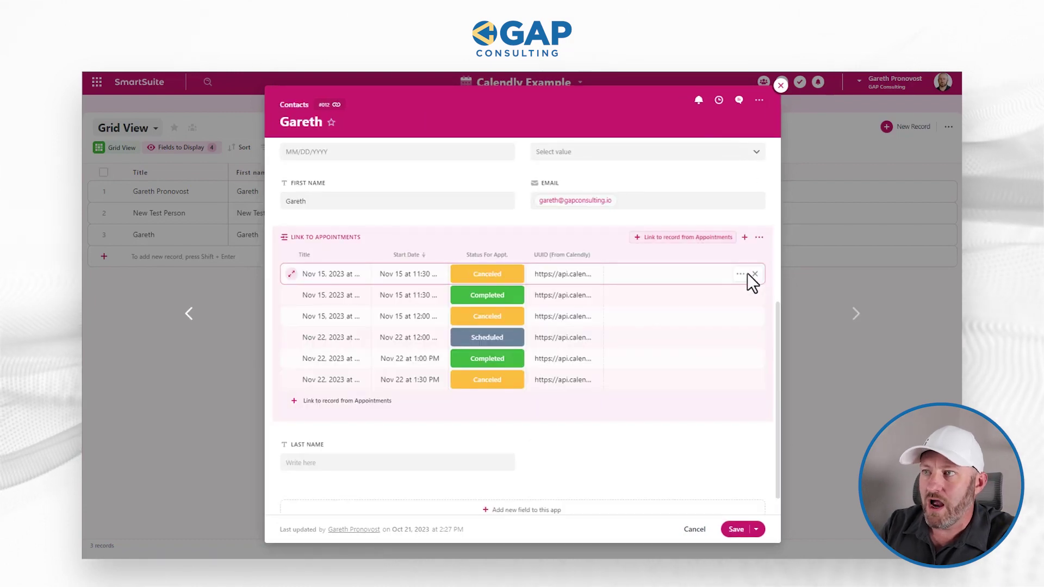
Step: Open the settings of the Link to Appointments field and review its options
left_click(760, 239)
left_click(723, 264)
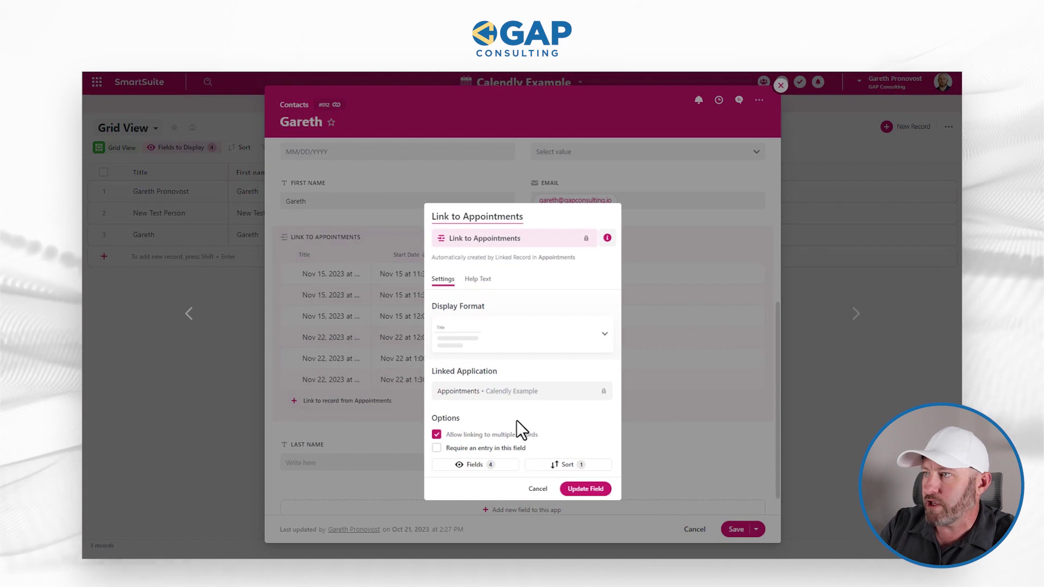
mouse_move(508, 403)
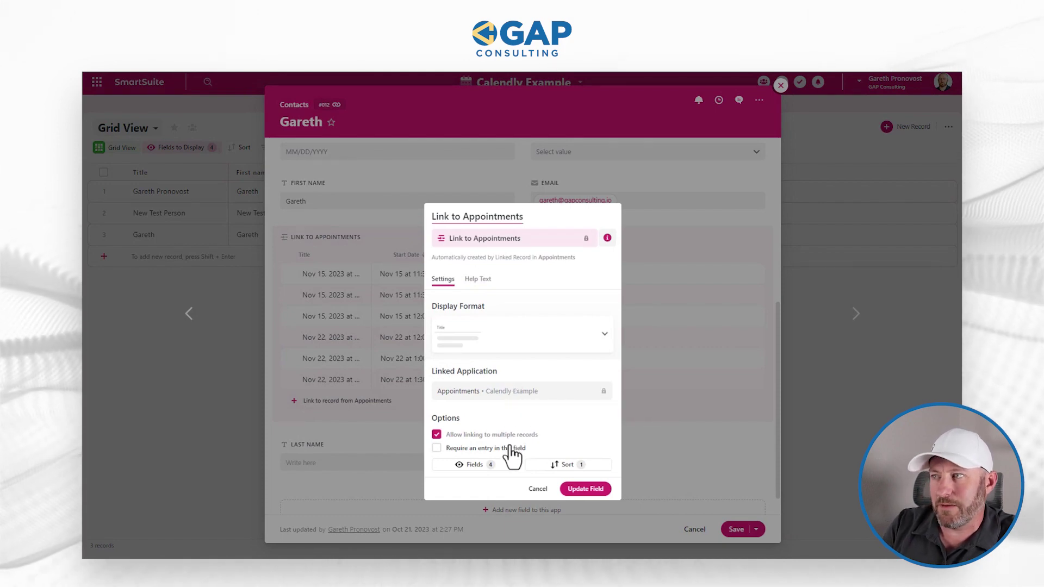